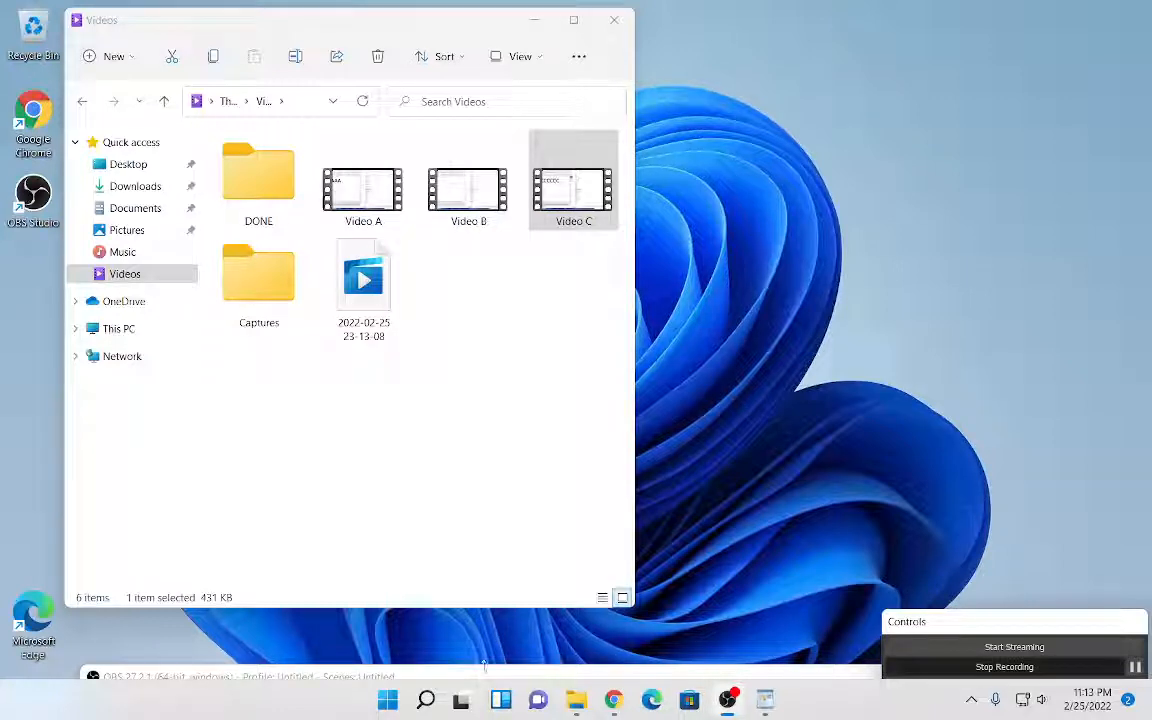
Step: Find and open the Video Editor app, placing its window so the Videos folder stays reachable behind it
key("super")
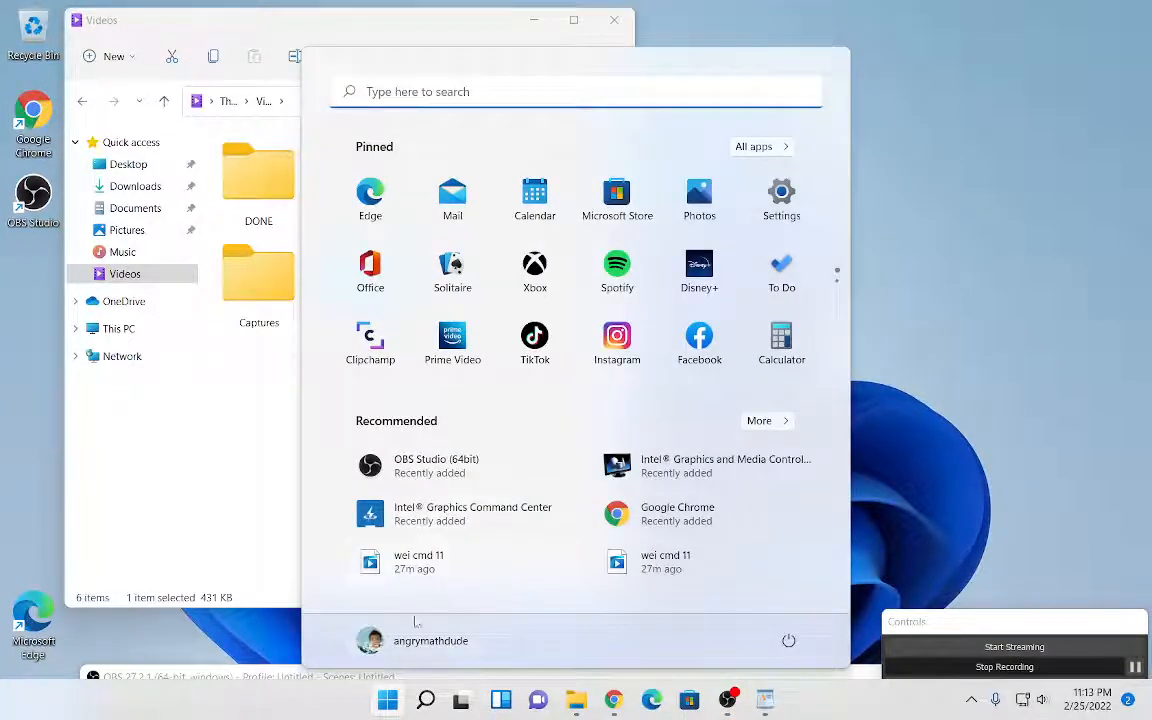
type("video edit")
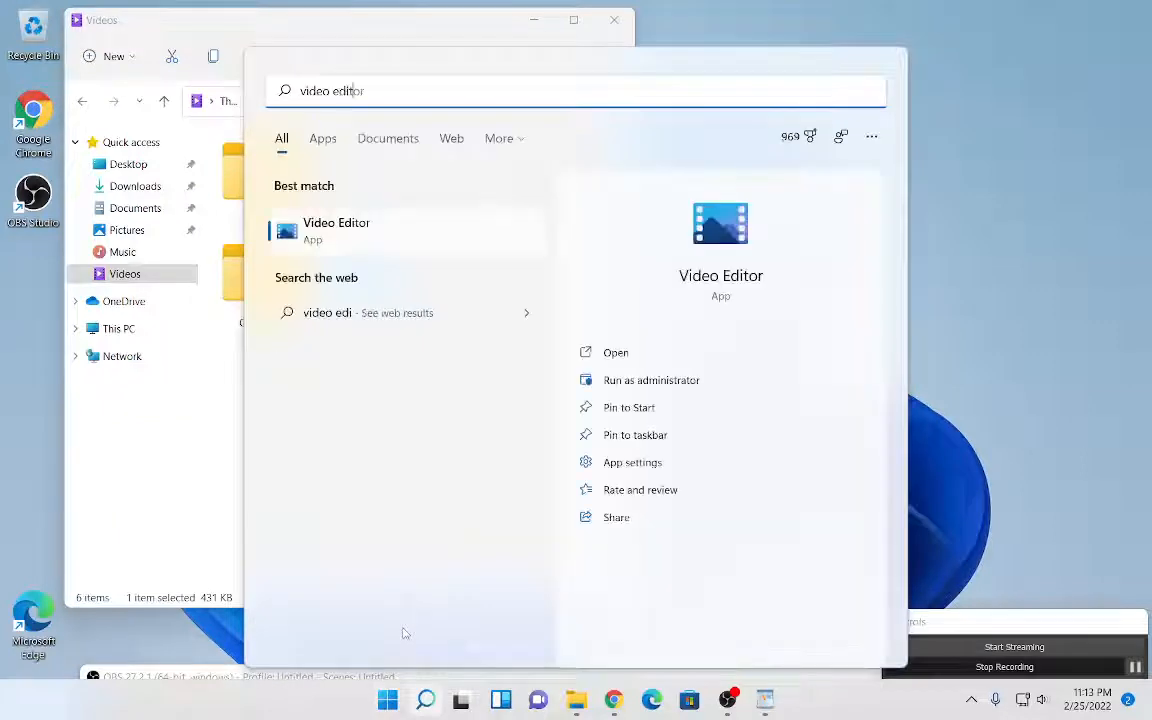
type("or")
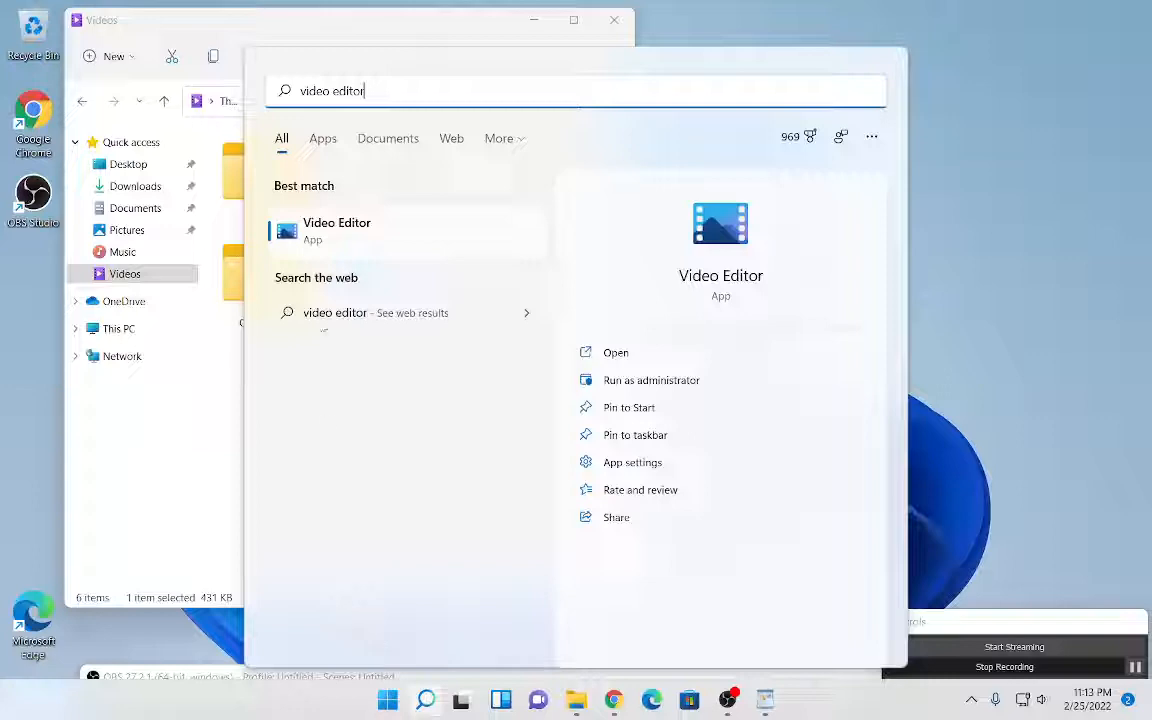
left_click(357, 240)
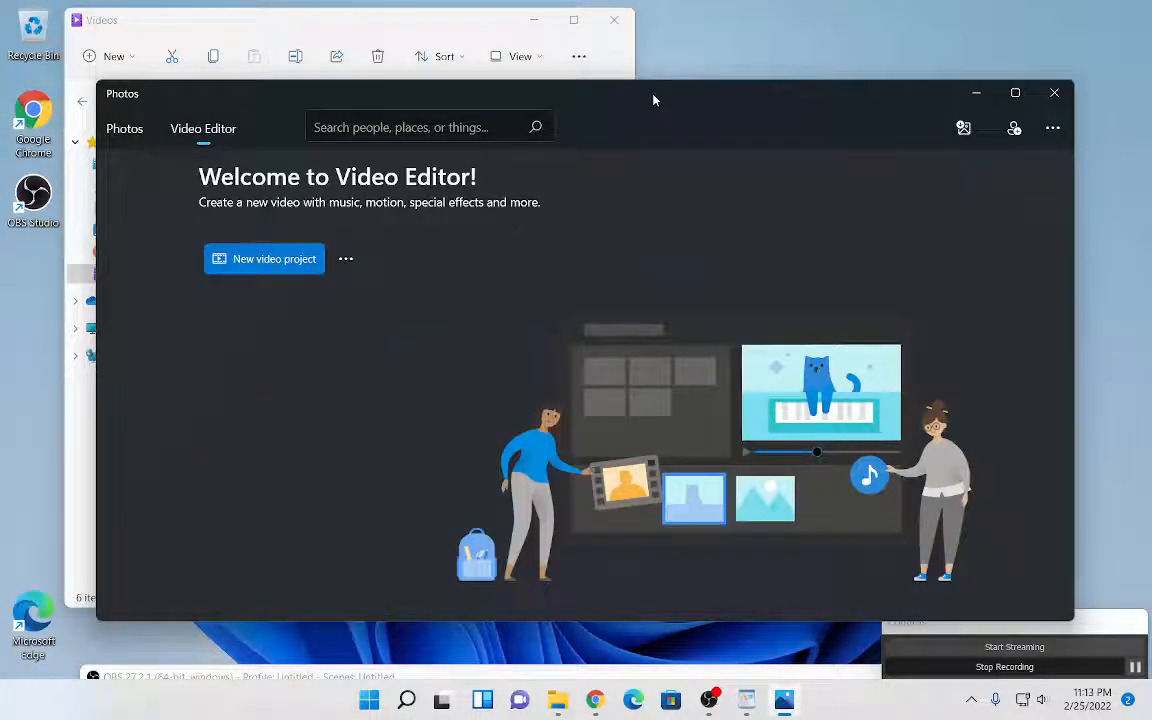
left_click_drag(653, 98, 686, 144)
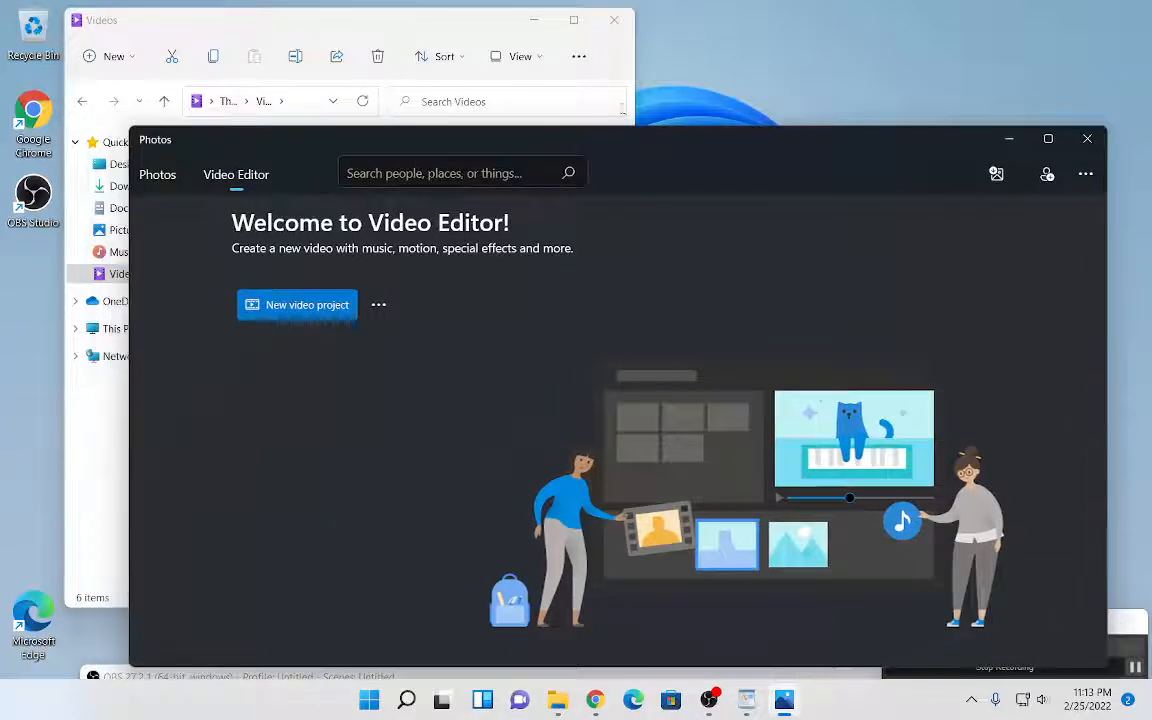
Step: Preview Video A and Video B from the Videos folder, closing the player after each, and return to Video Editor
left_click(454, 29)
left_click(733, 146)
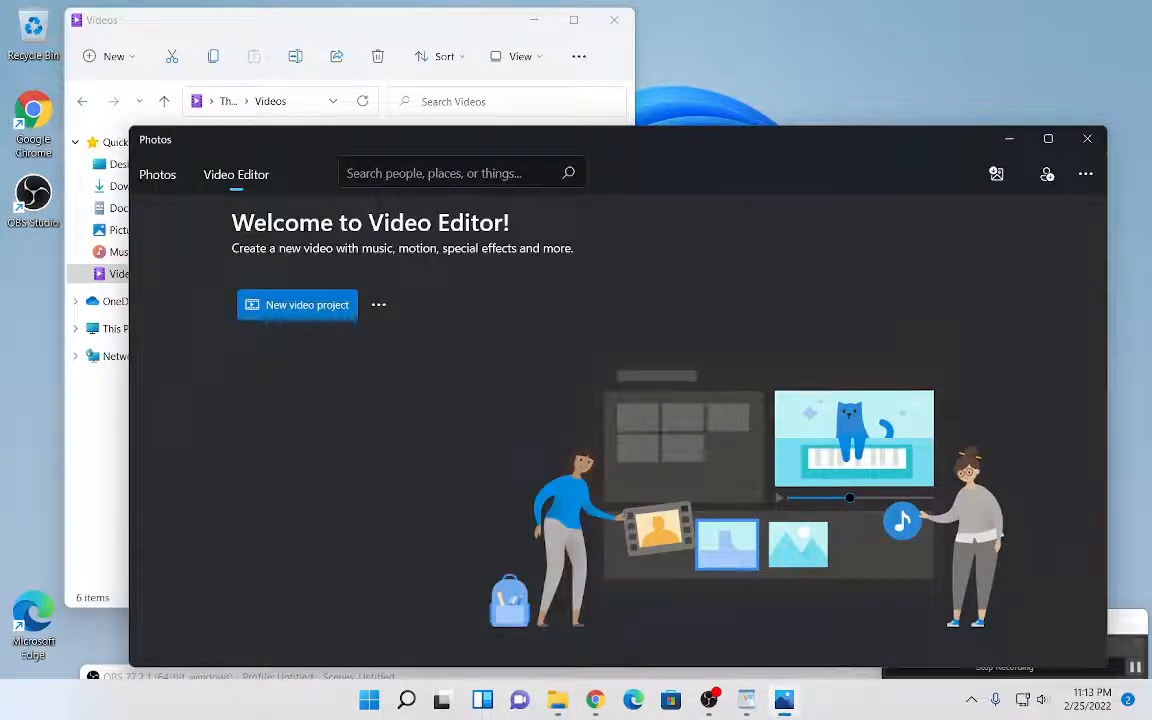
left_click(459, 30)
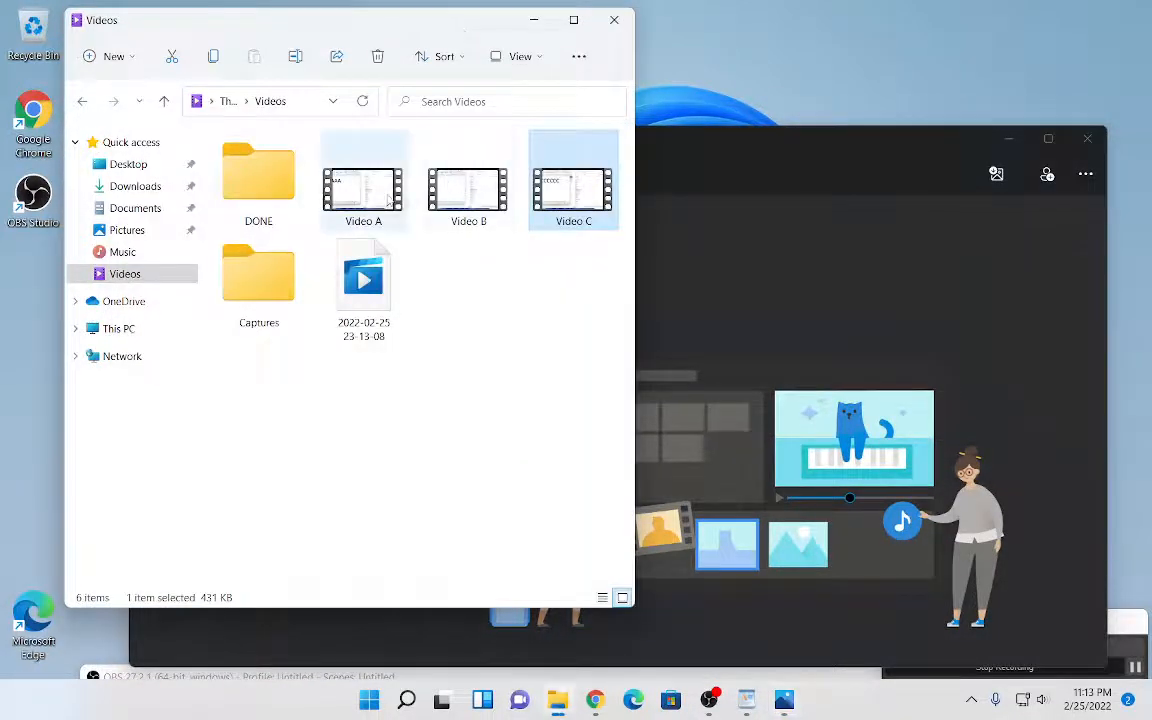
left_click(362, 192)
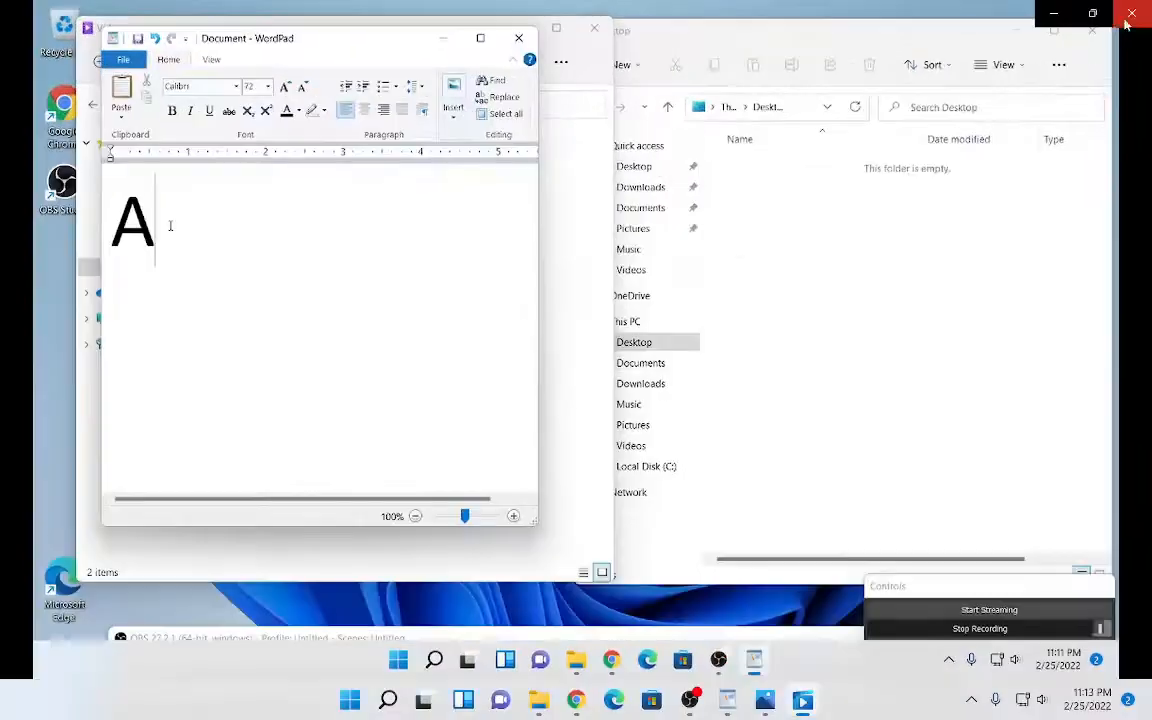
left_click(1127, 22)
left_click(485, 205)
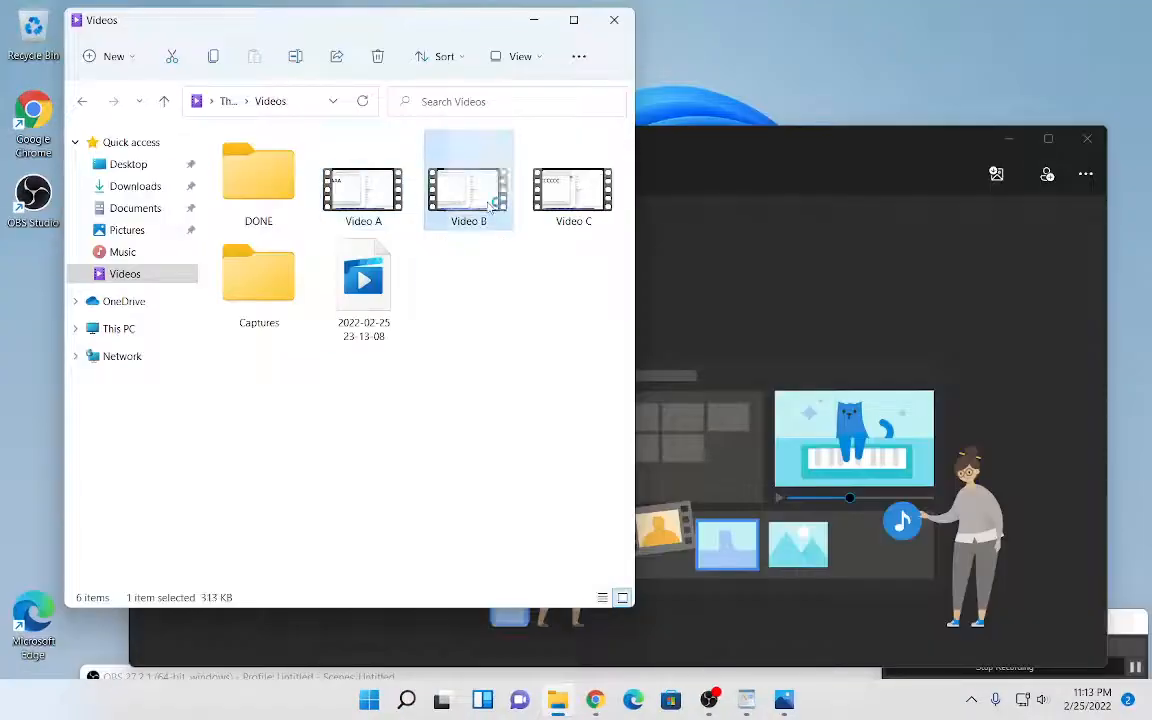
double_click(488, 205)
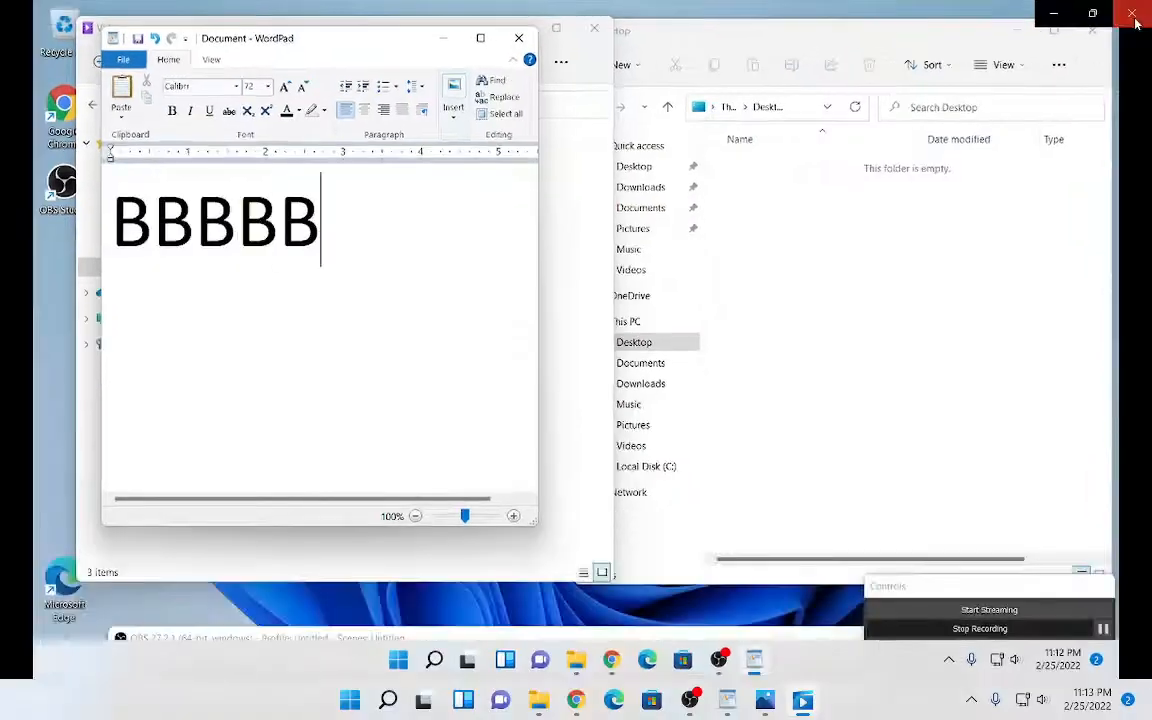
left_click(1136, 22)
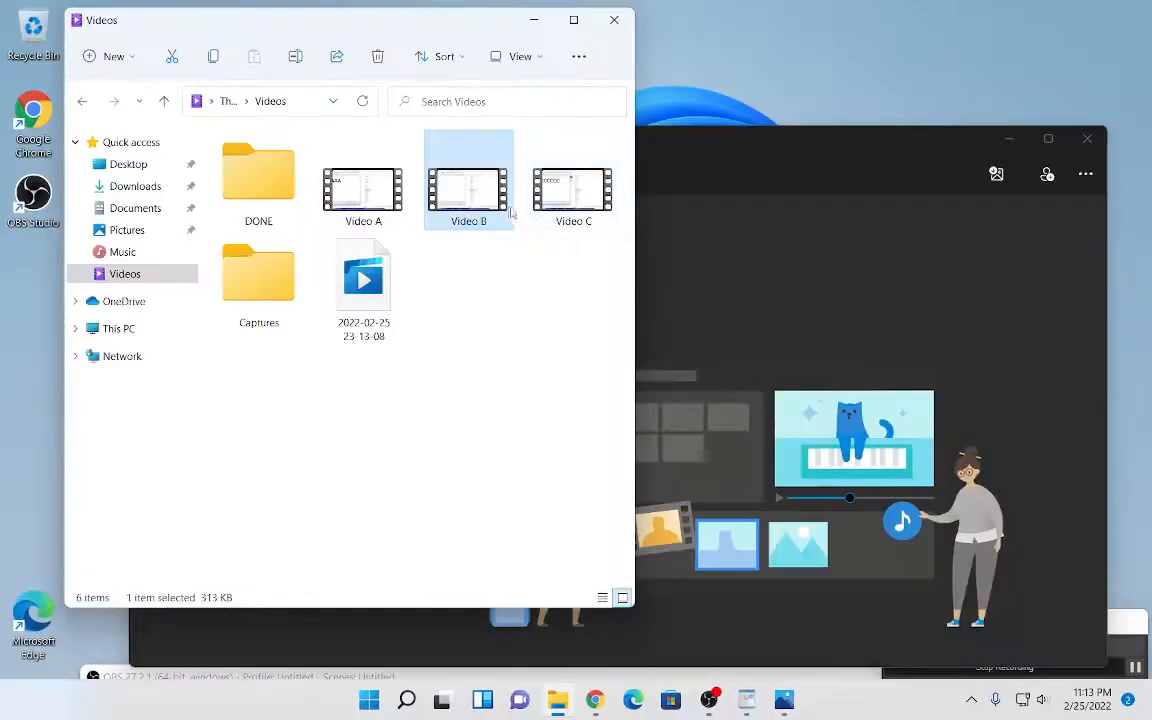
left_click(565, 188)
left_click(640, 229)
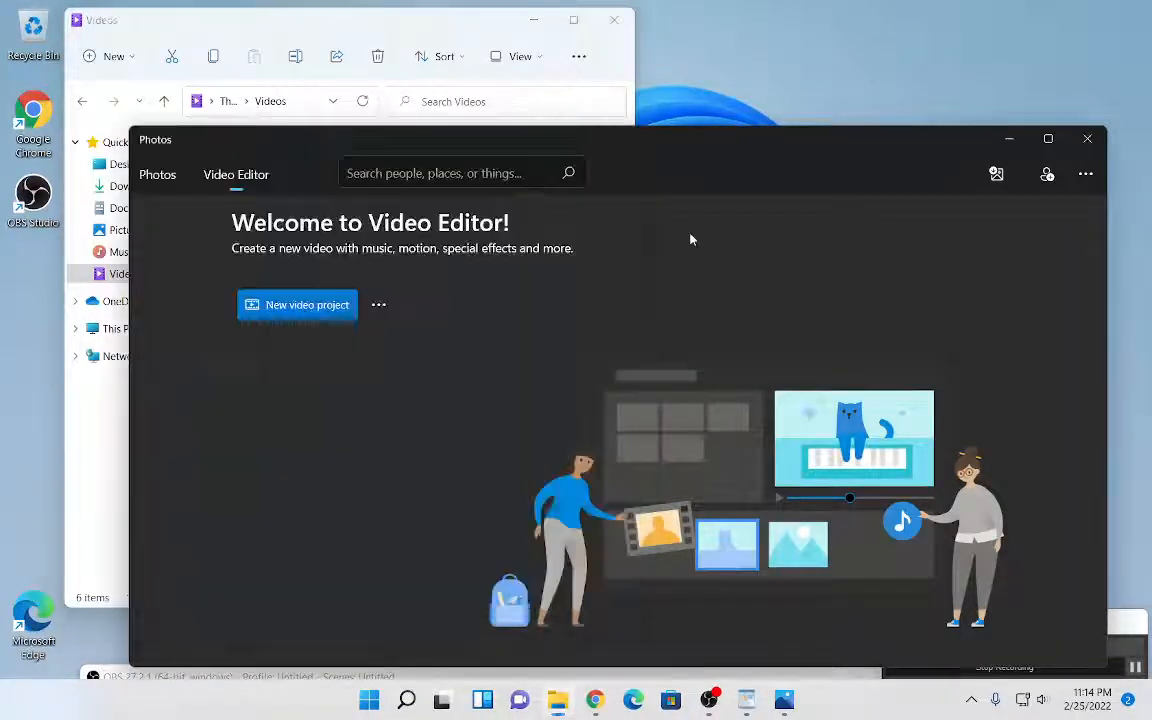
Step: Create a new video project named Video ABC
left_click(505, 52)
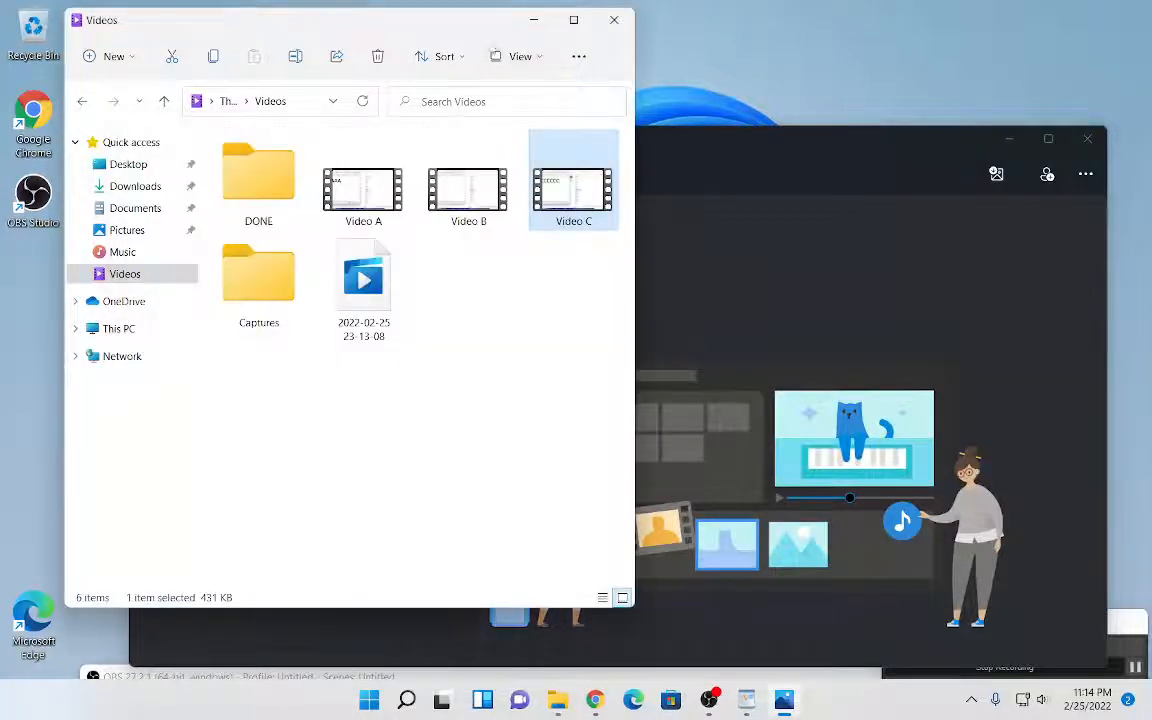
left_click(656, 142)
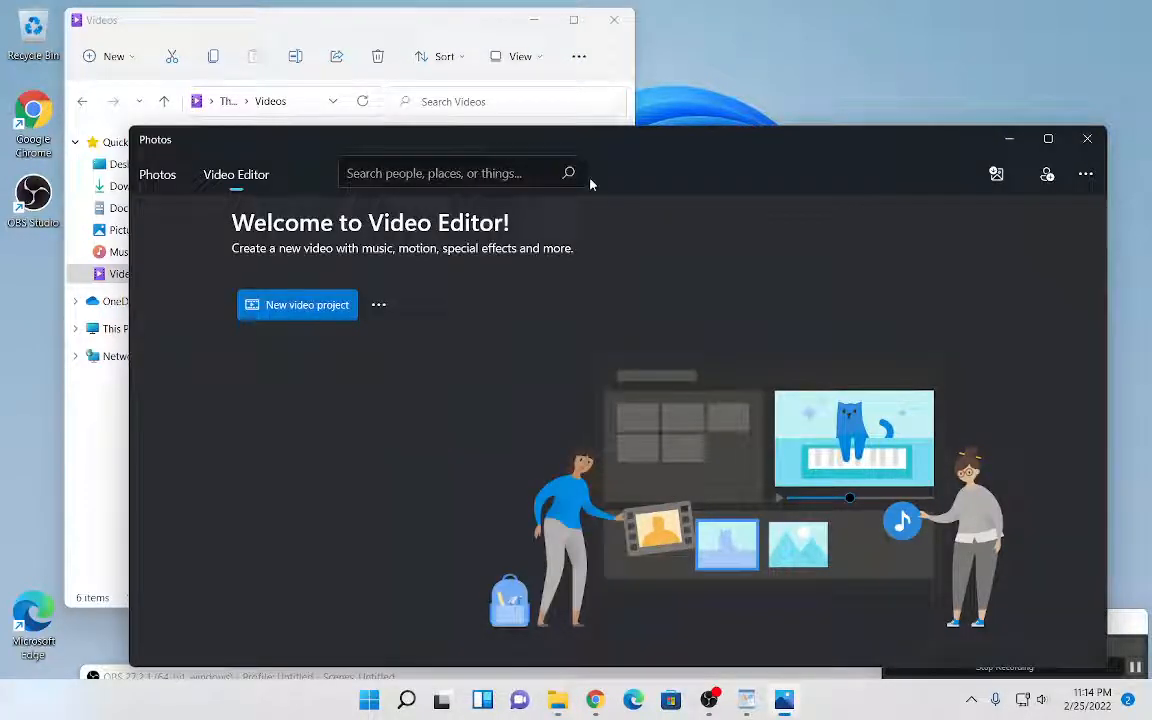
left_click(302, 311)
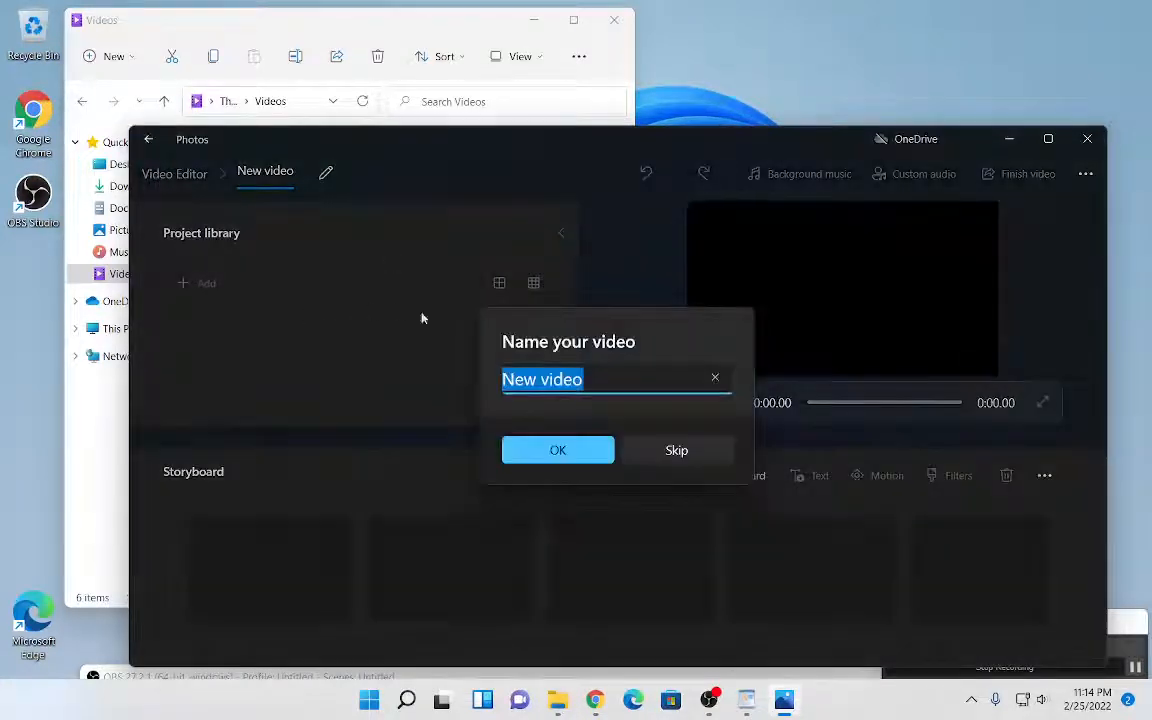
type("Vi")
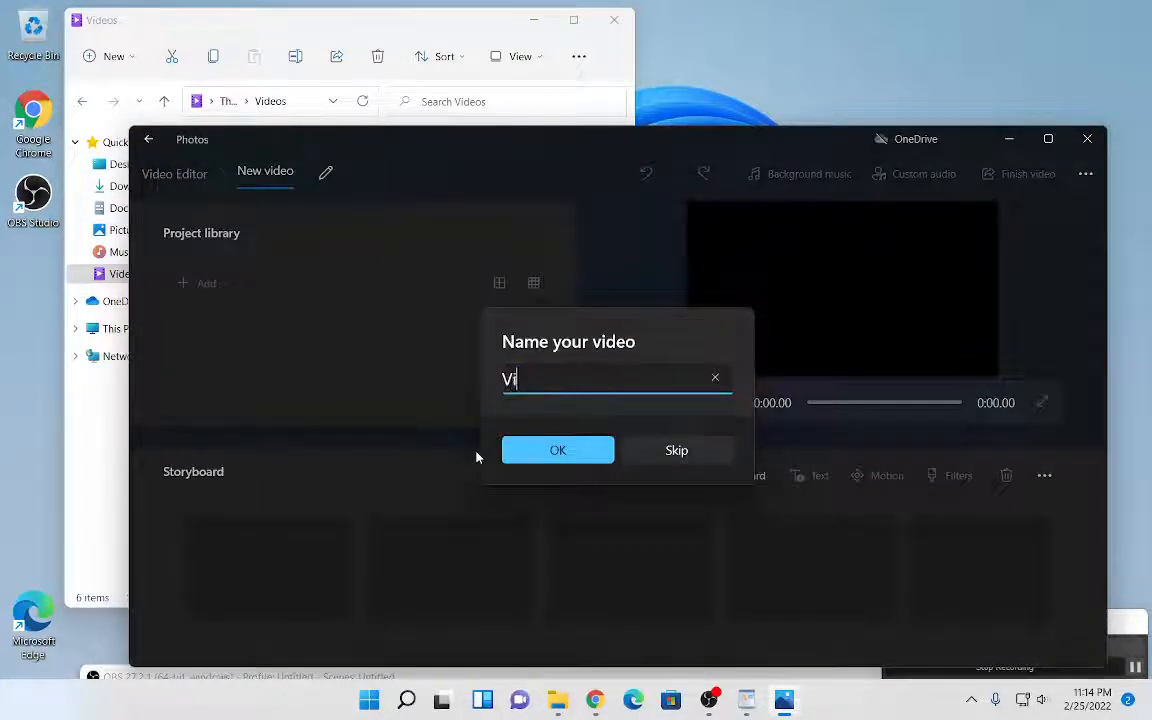
type("deo ABC")
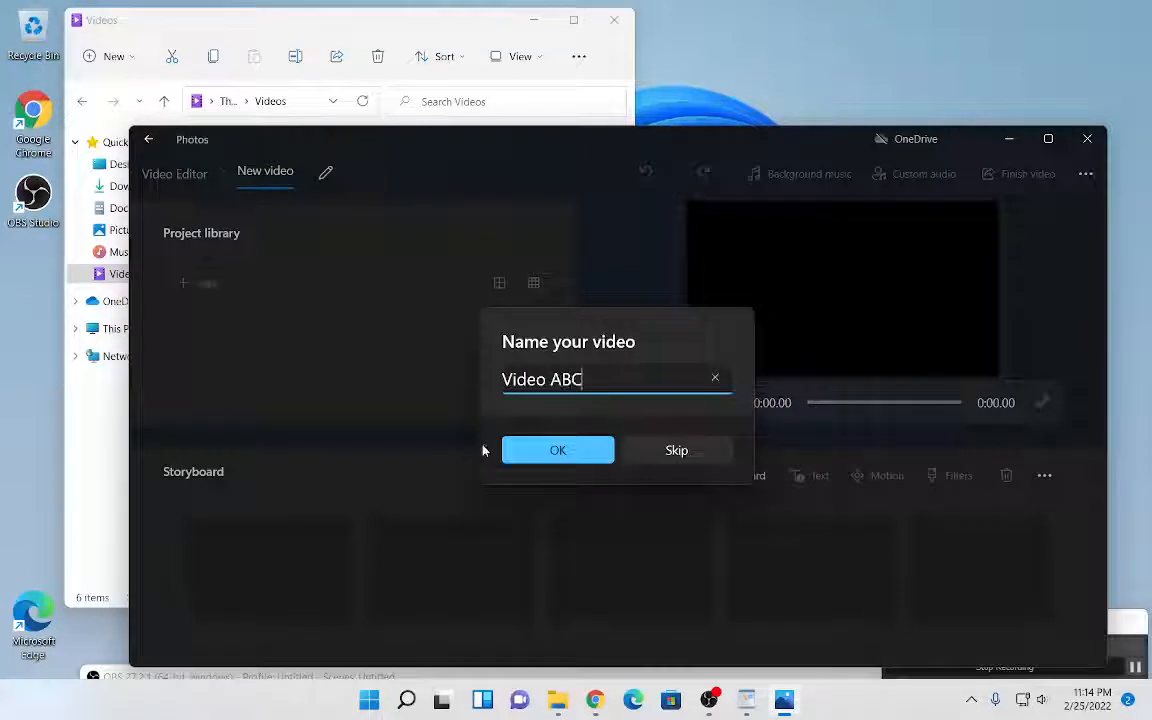
left_click(532, 463)
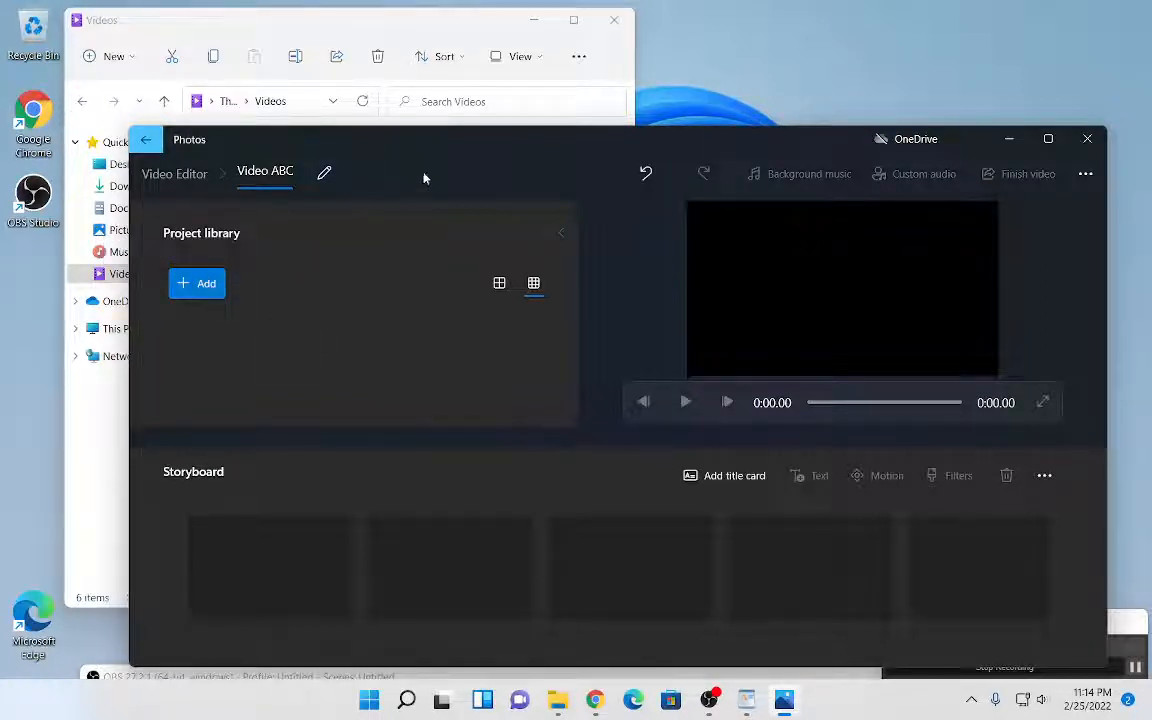
Step: Arrange the project window and the Videos folder side by side, and select Video A, Video B and Video C in the folder
left_click_drag(482, 141, 827, 123)
left_click_drag(424, 30, 337, 49)
left_click(628, 128)
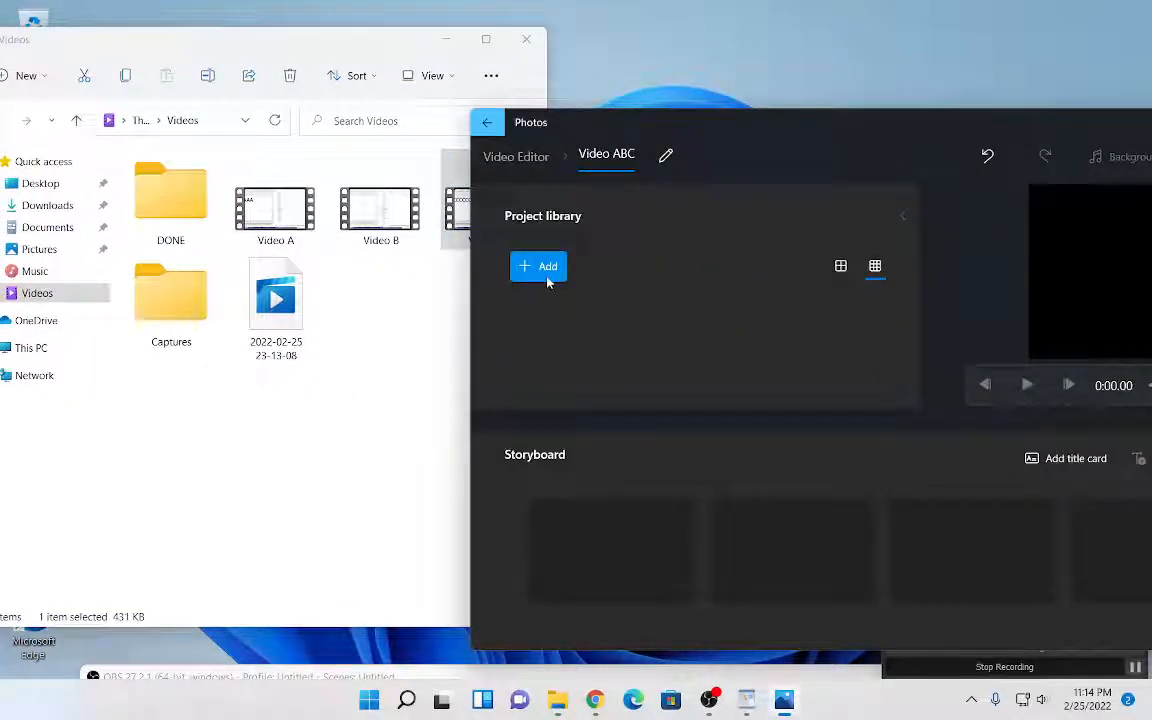
left_click(335, 43)
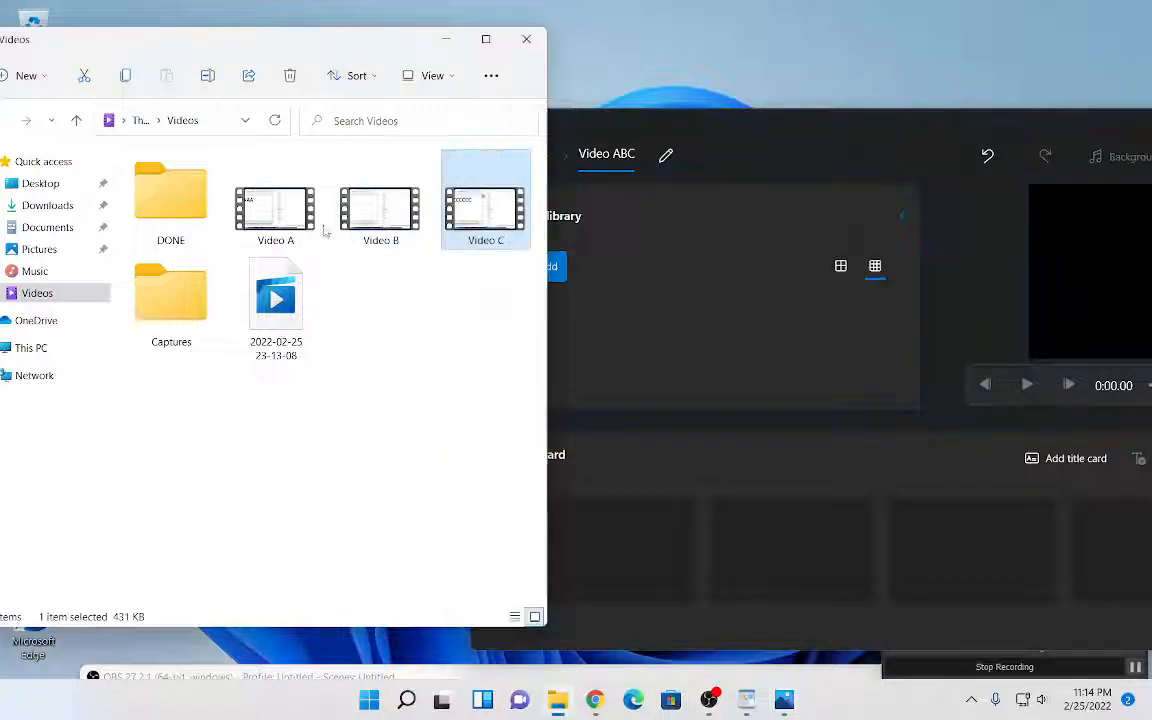
left_click(247, 169)
left_click_drag(226, 168, 699, 349)
left_click(720, 128)
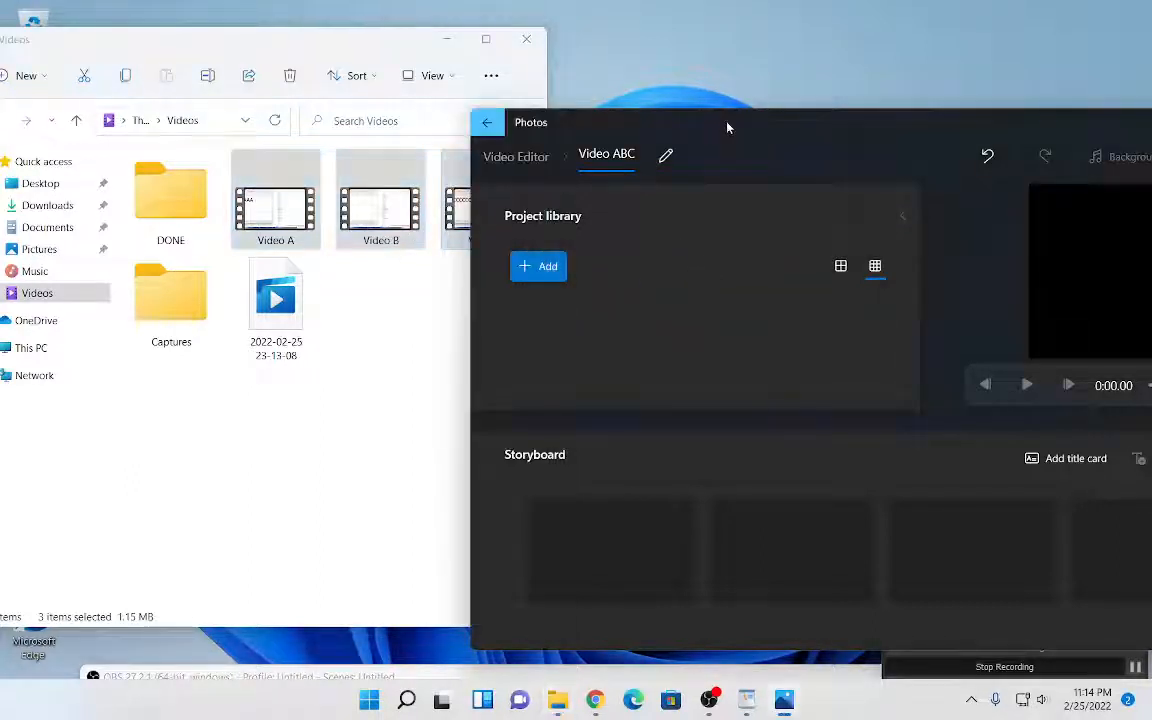
left_click_drag(728, 128, 826, 71)
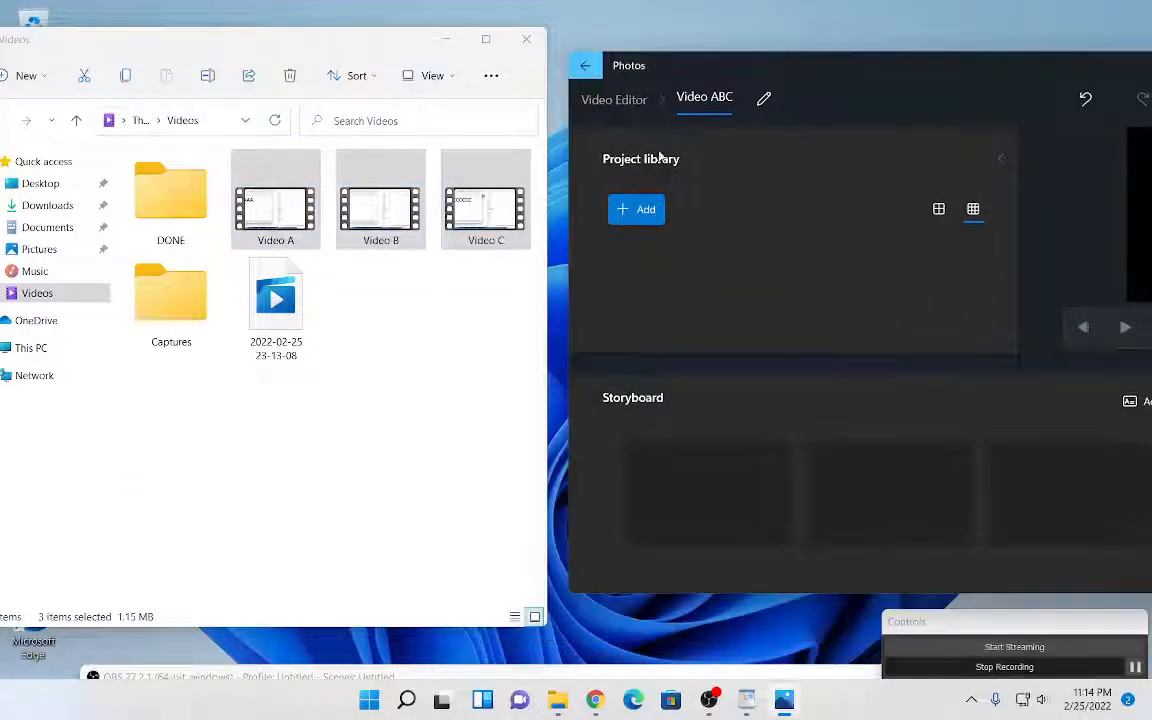
left_click(645, 211)
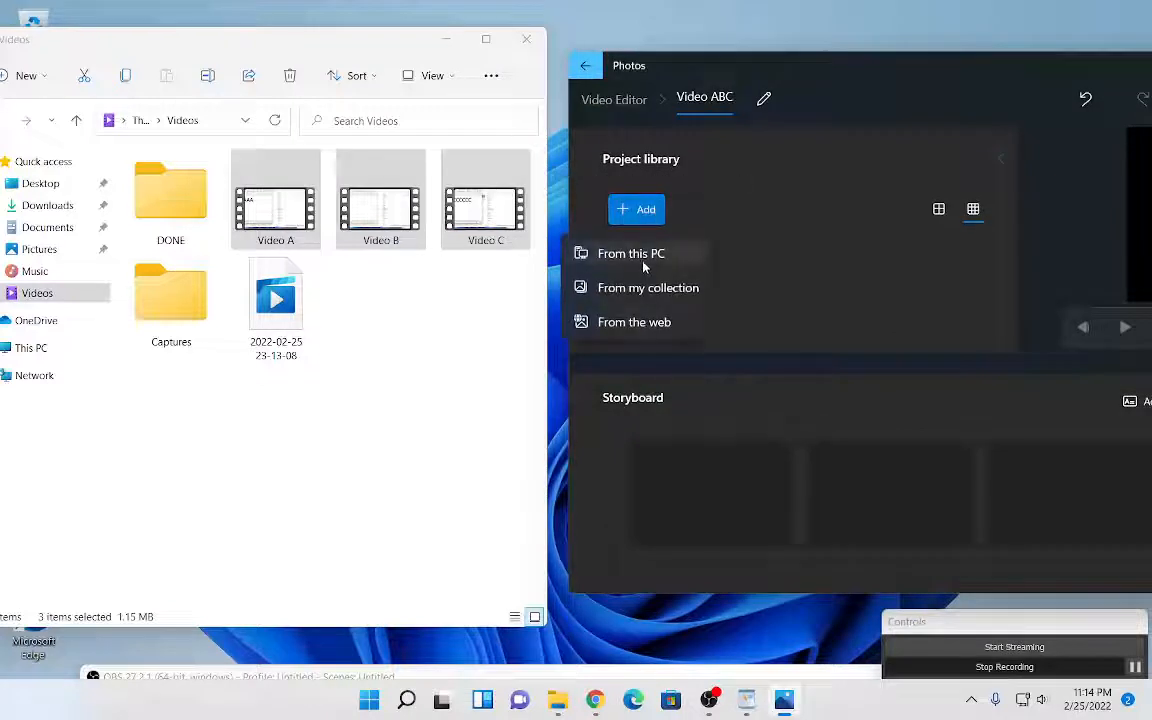
left_click(644, 256)
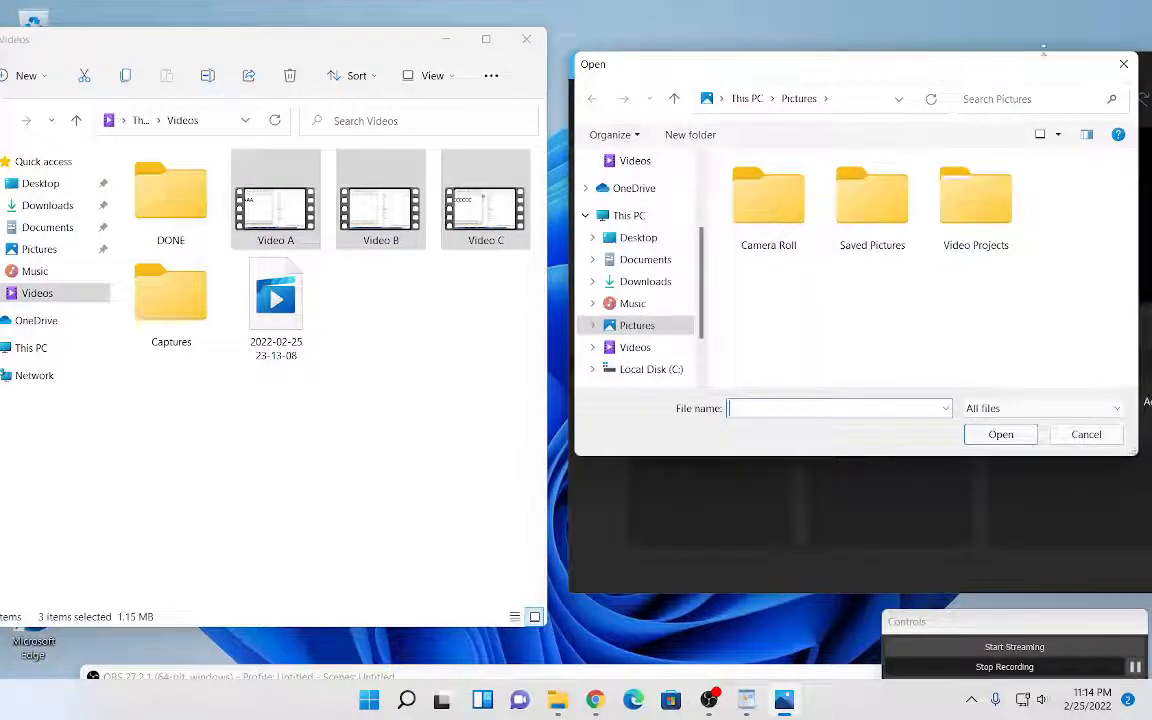
left_click(634, 347)
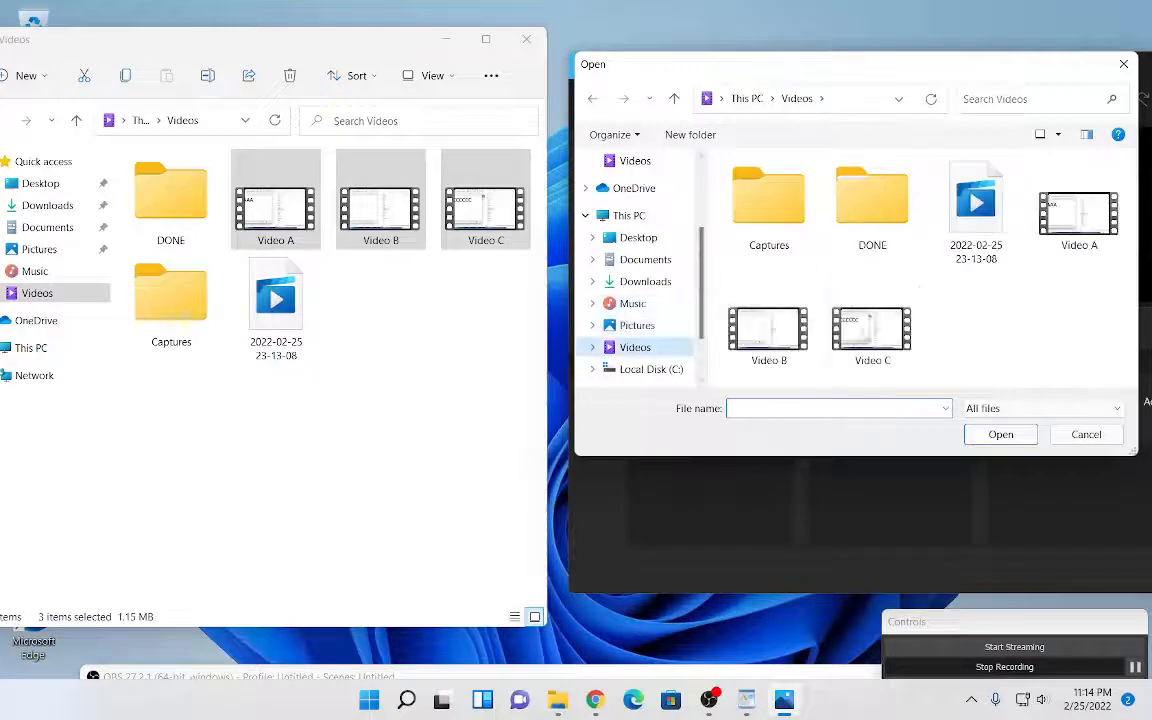
left_click(1120, 65)
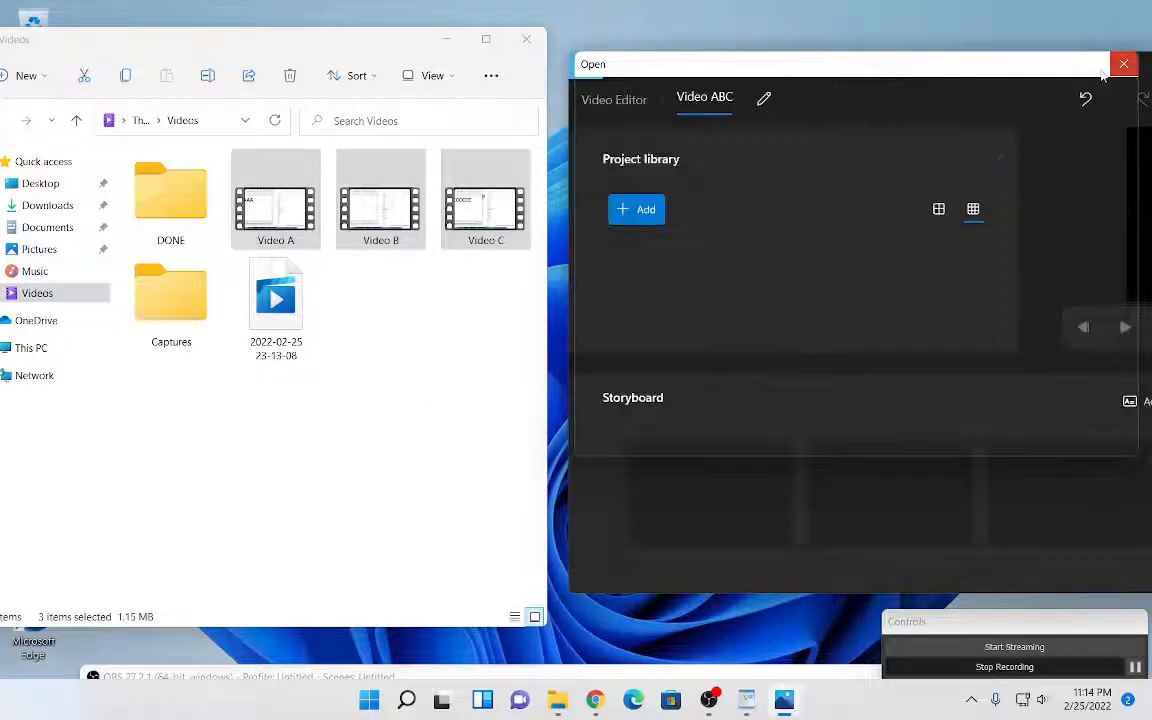
Step: Add the selected Video A, Video B and Video C files to the project library and bring the whole project window into view
left_click_drag(285, 205, 664, 310)
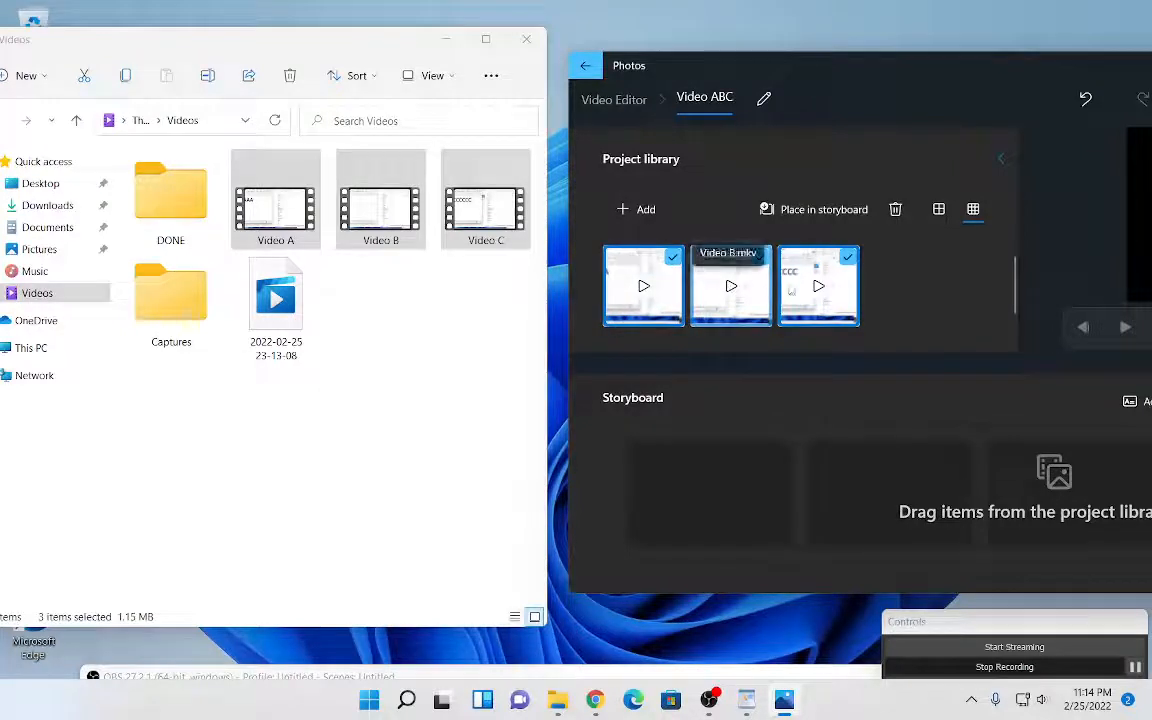
left_click(900, 314)
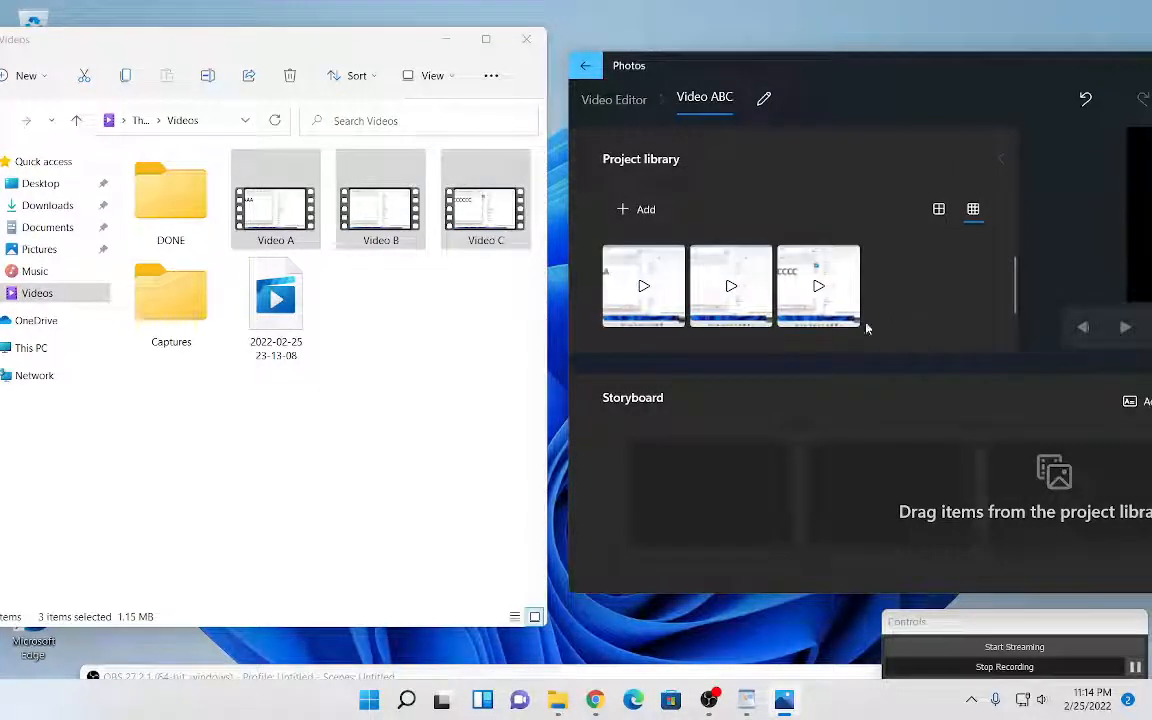
left_click_drag(903, 89, 333, 268)
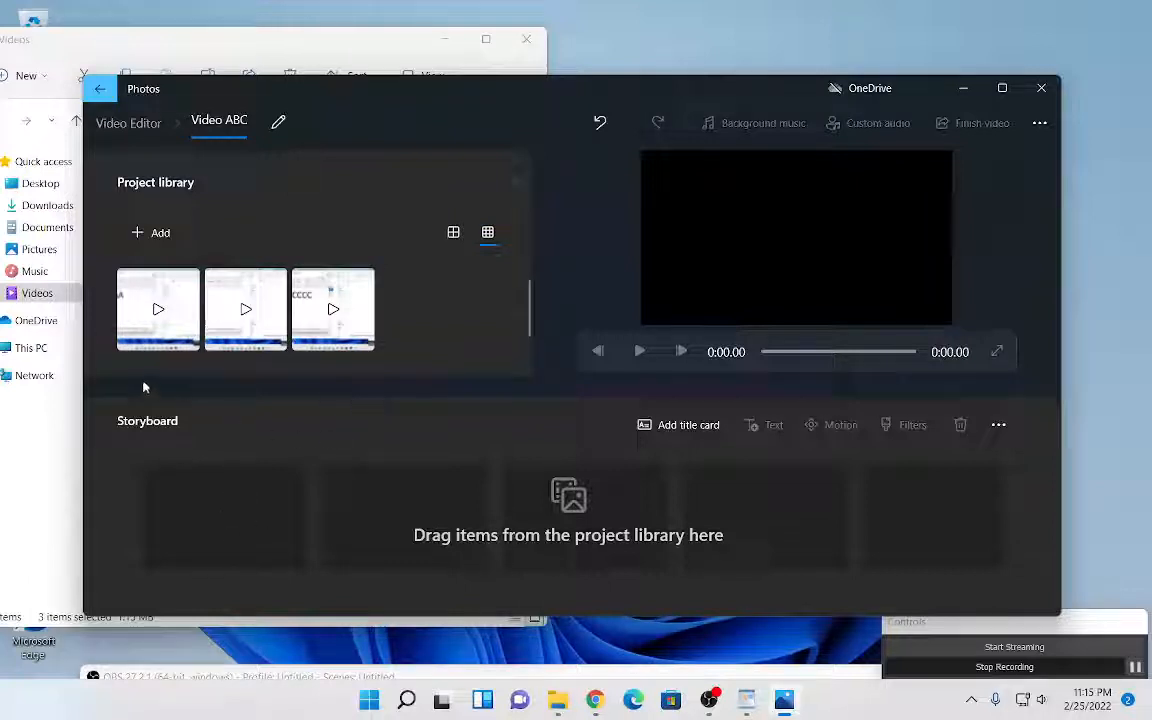
Step: Place the three library clips on the storyboard in the order Video A, Video B, Video C
left_click(171, 330)
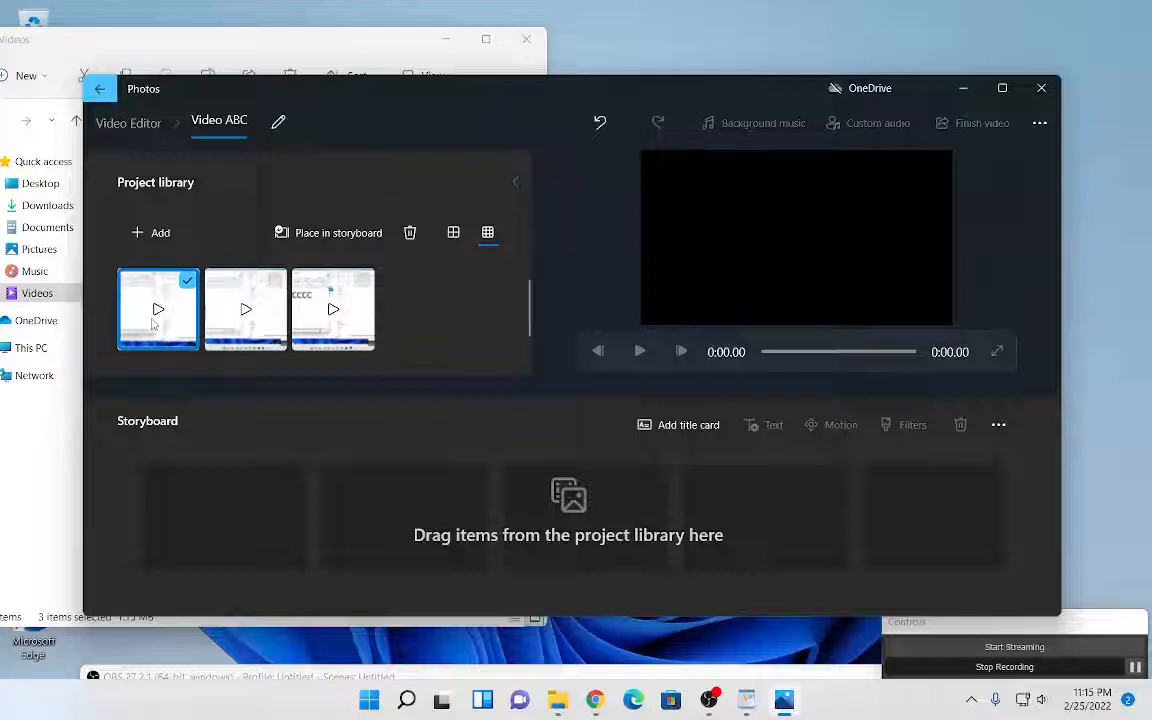
left_click_drag(155, 322, 247, 519)
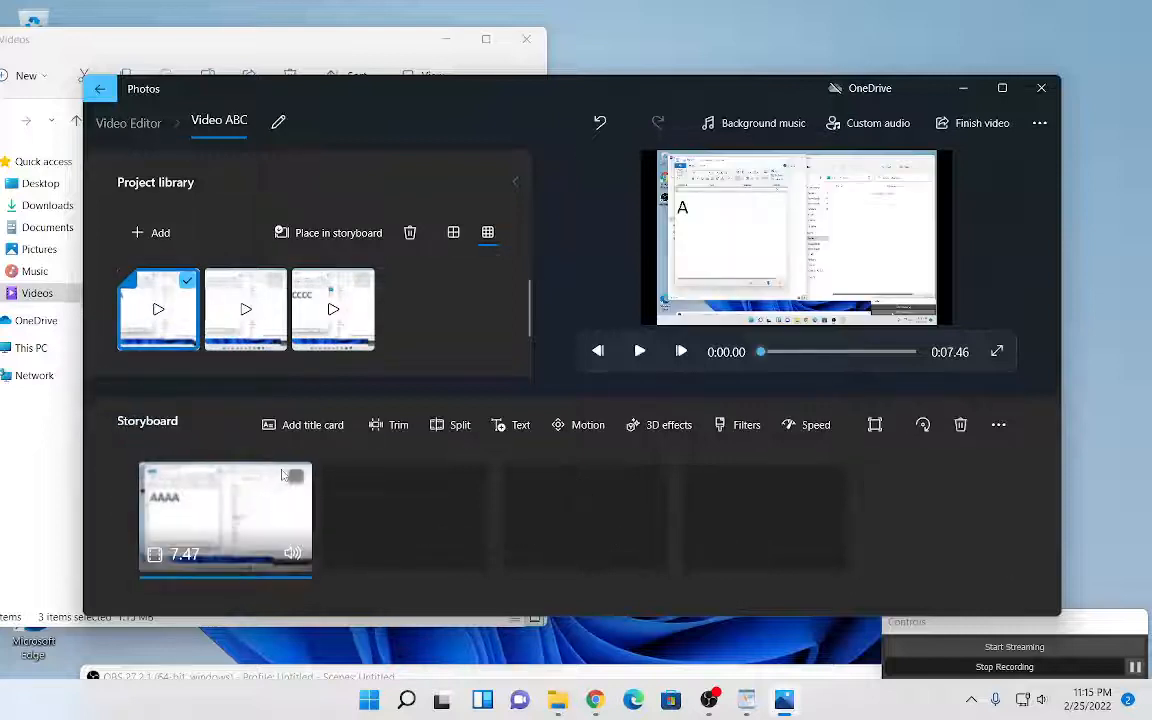
left_click_drag(245, 325, 442, 538)
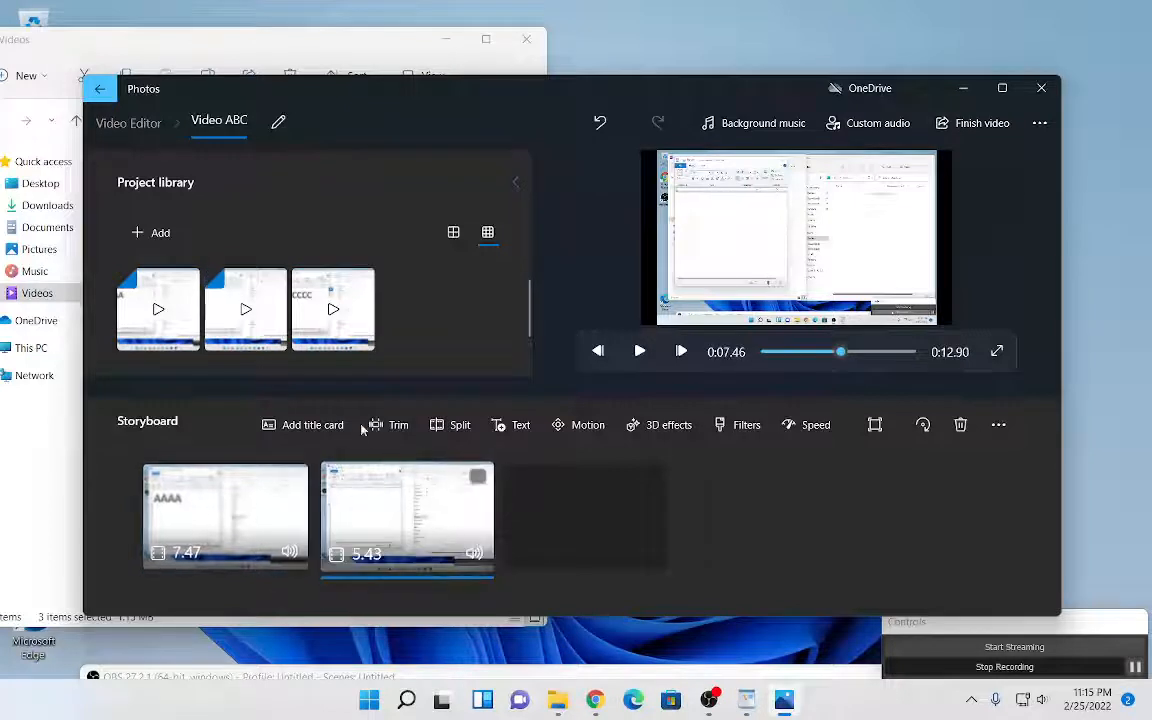
left_click_drag(333, 315, 594, 538)
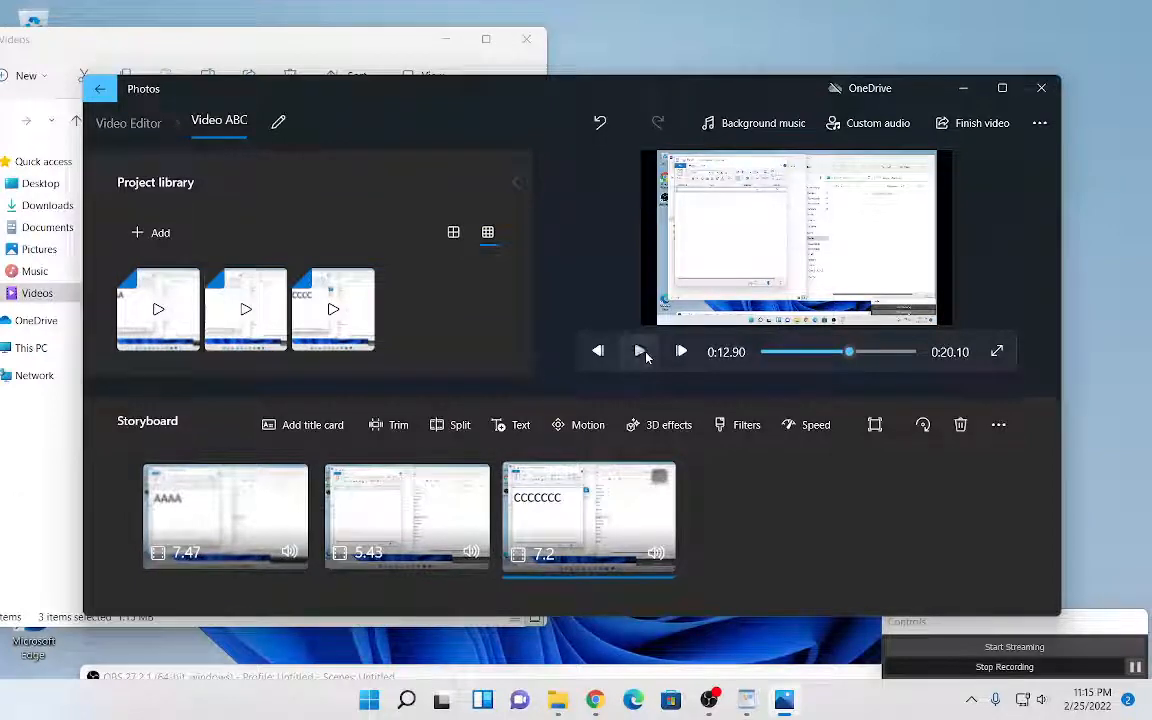
Step: Rewind the storyboard preview to the start and play the combined video to check the clip order
left_click(645, 358)
left_click(820, 352)
left_click_drag(752, 365, 741, 365)
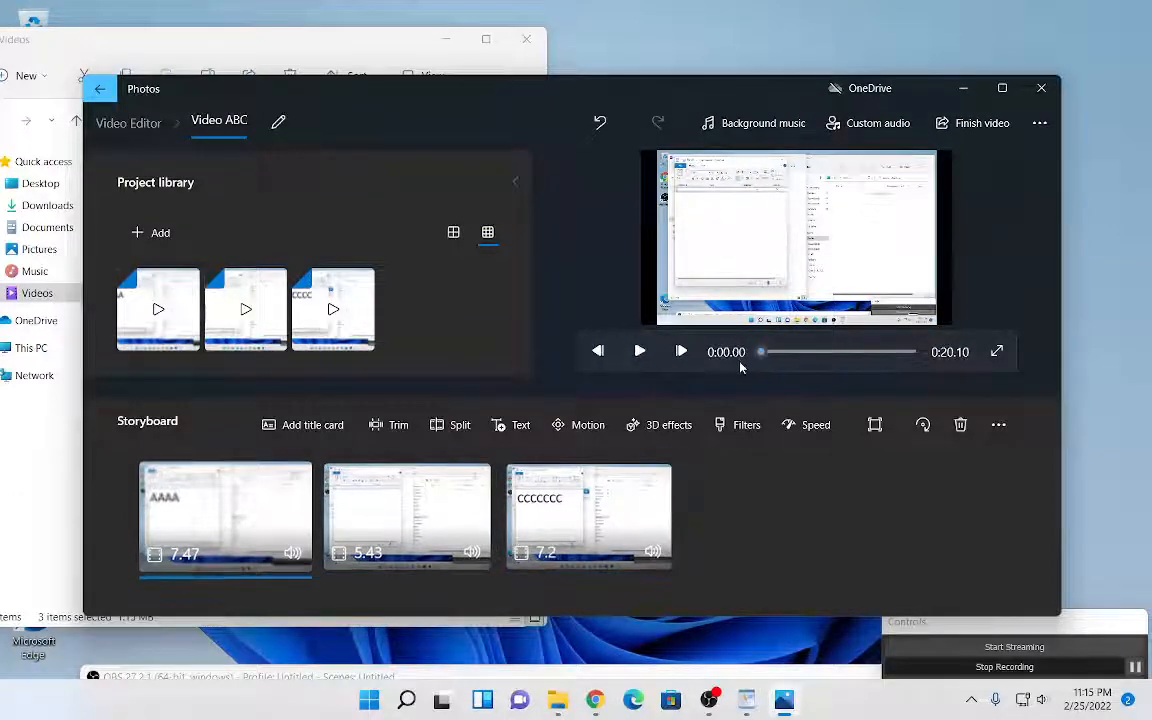
left_click(640, 353)
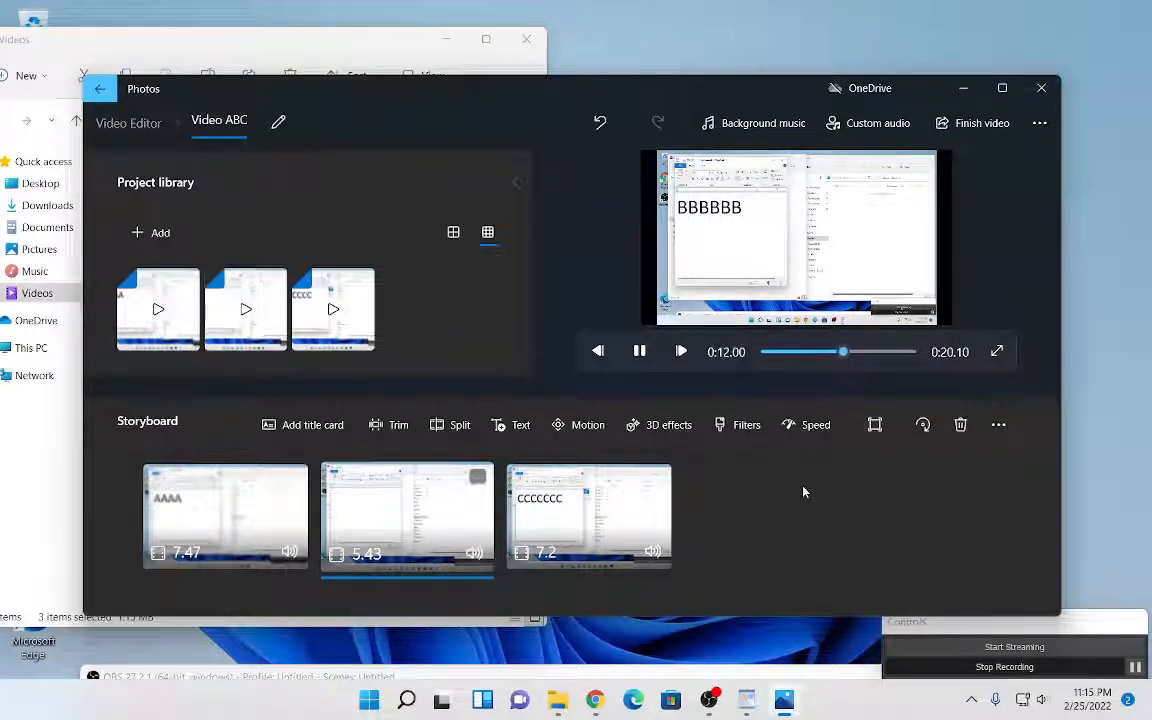
Step: Review the editing options available for the first storyboard clip and briefly play the start of the combined video
right_click(296, 533)
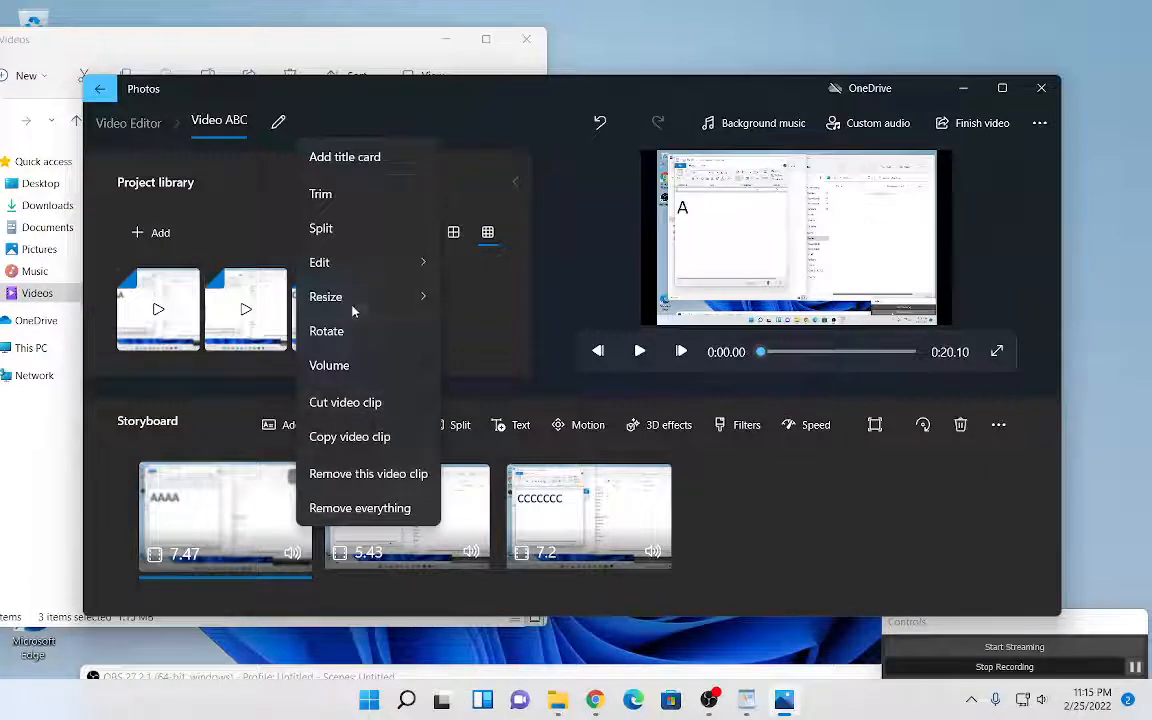
mouse_move(354, 300)
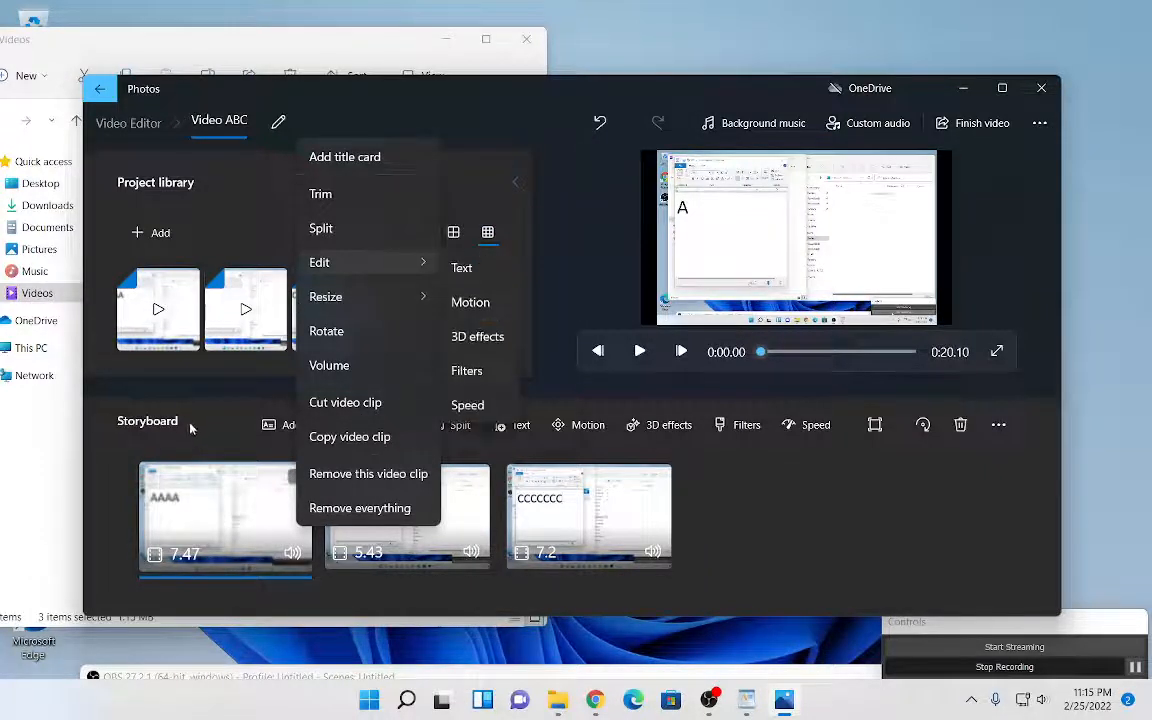
left_click(260, 420)
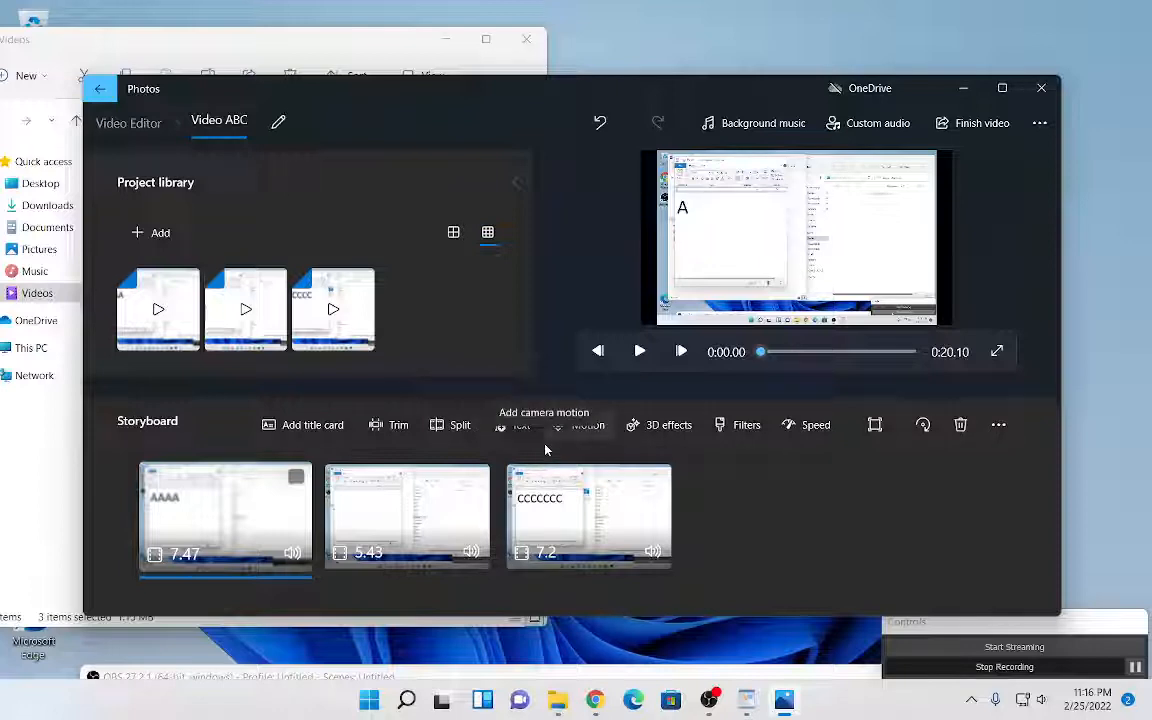
left_click(639, 349)
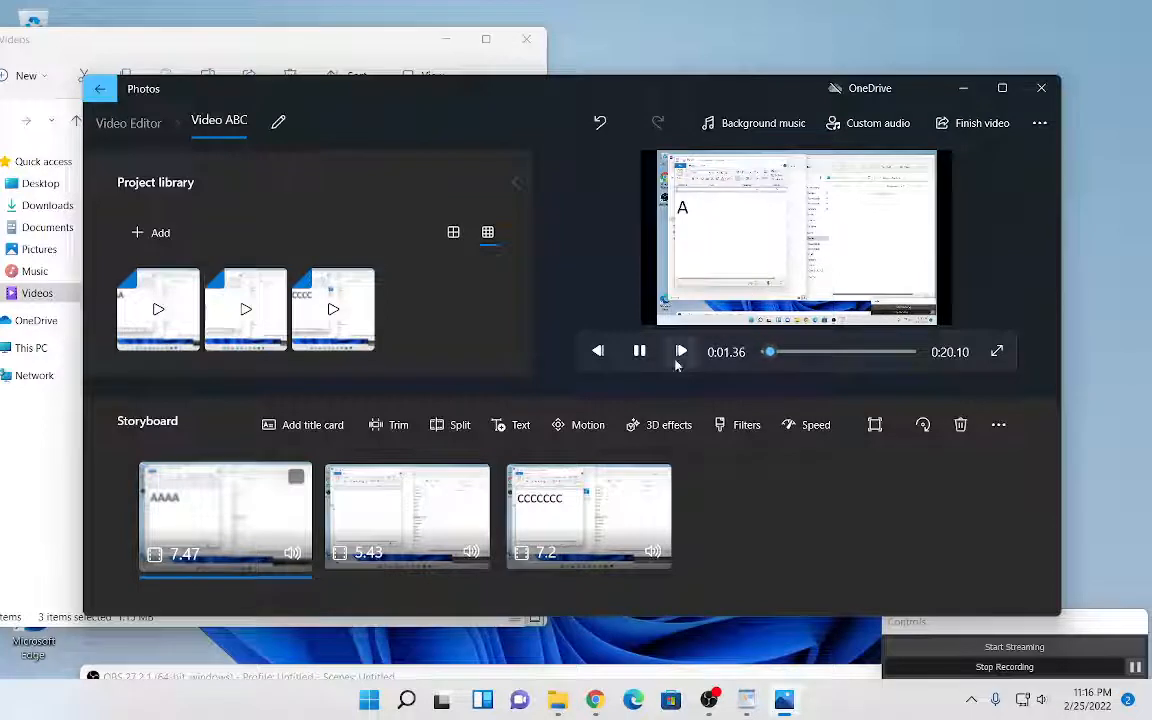
left_click(640, 355)
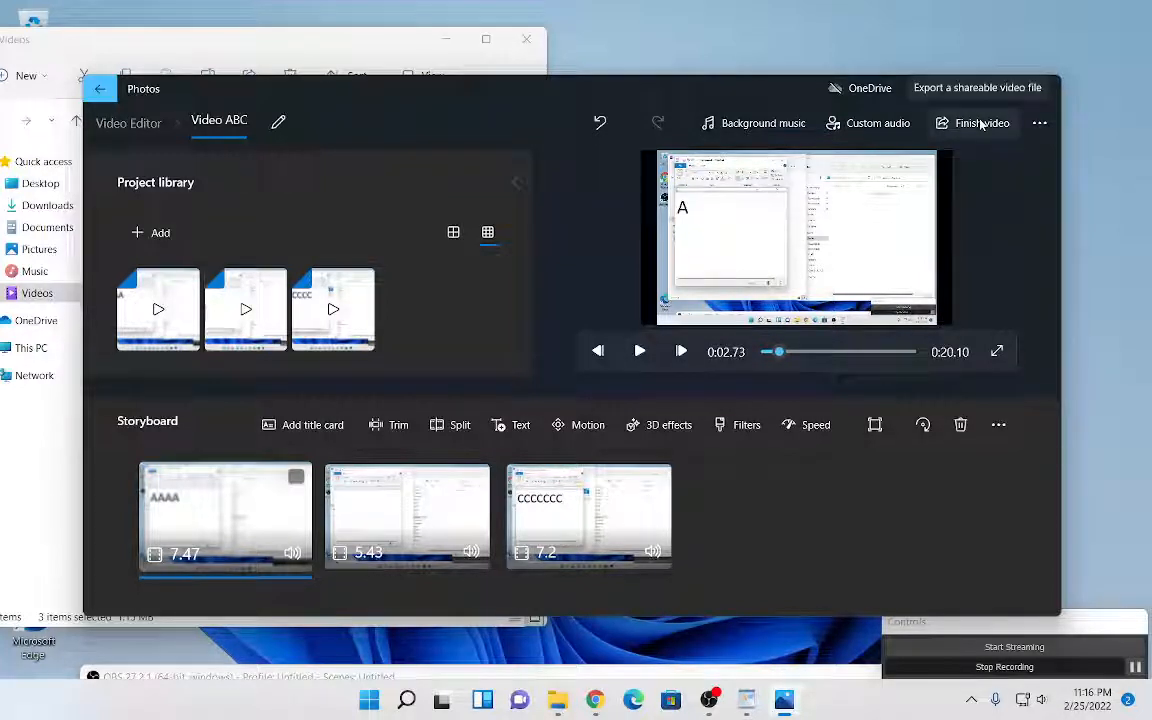
Step: Export the combined video at Low 540p quality to the Videos folder under the file name Video ABC
left_click(981, 123)
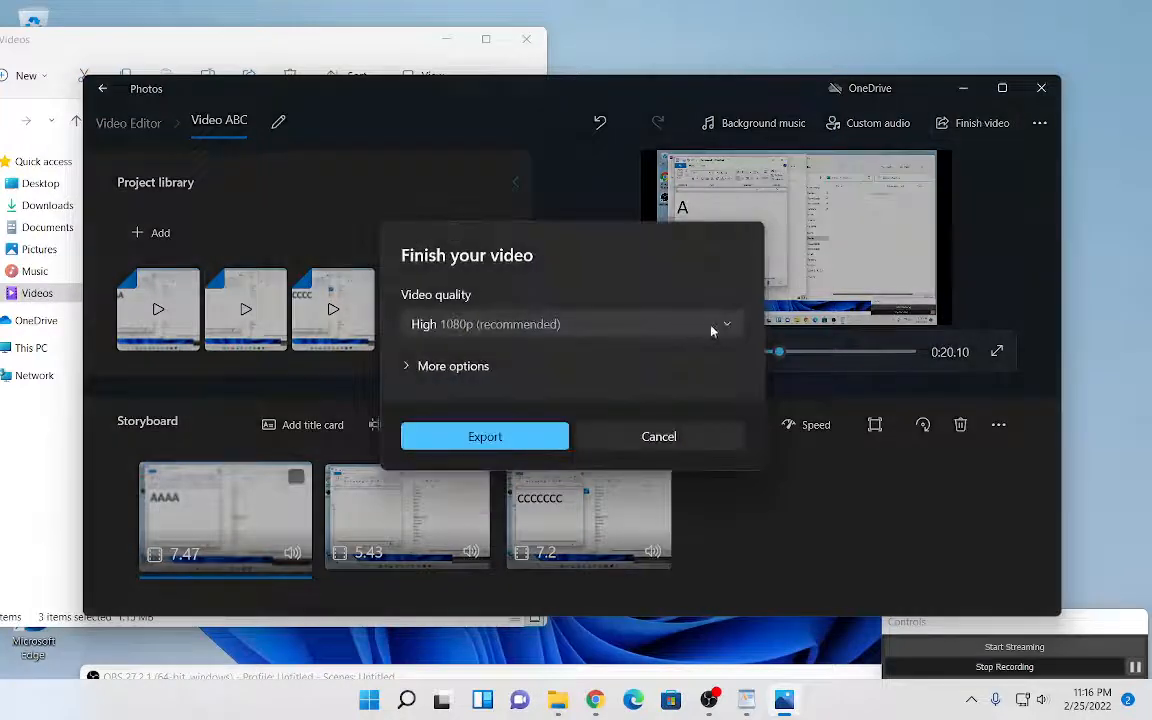
left_click(712, 328)
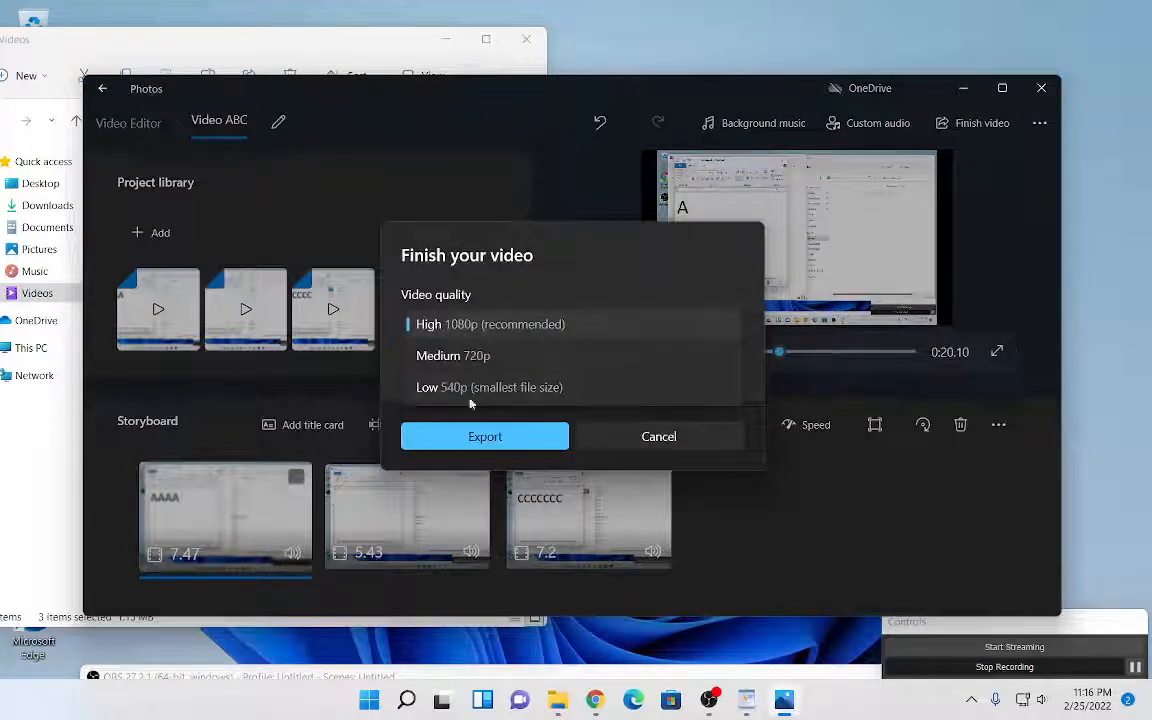
left_click(481, 334)
left_click(482, 334)
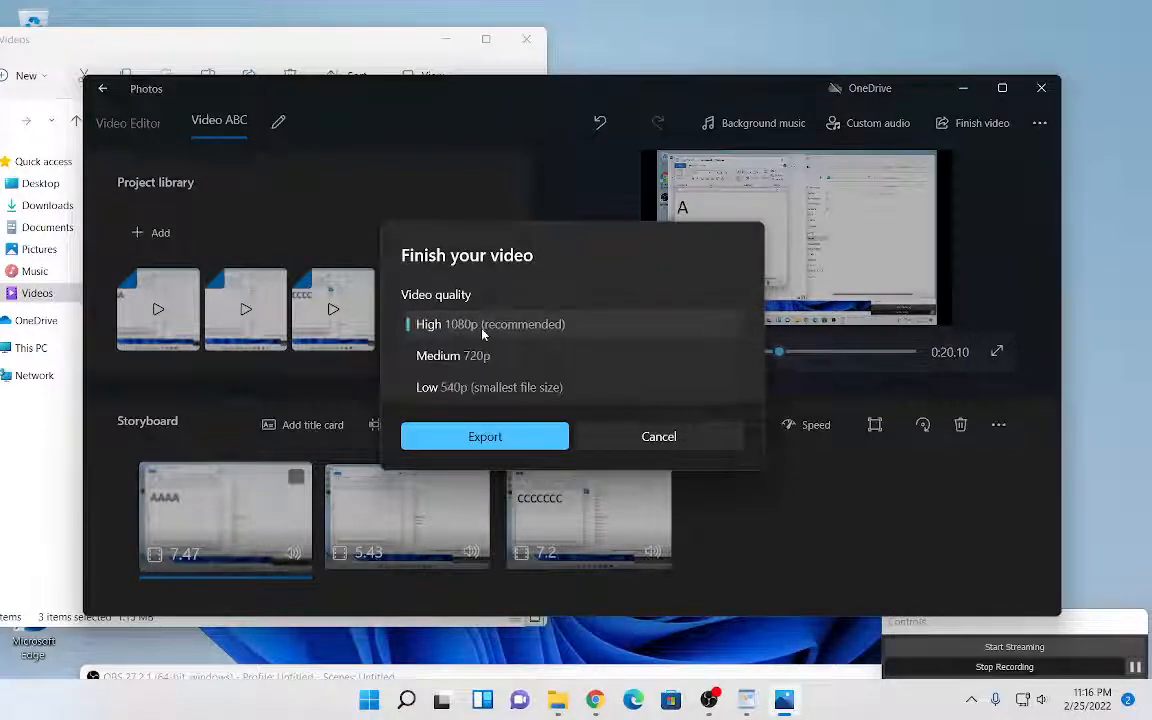
left_click(482, 388)
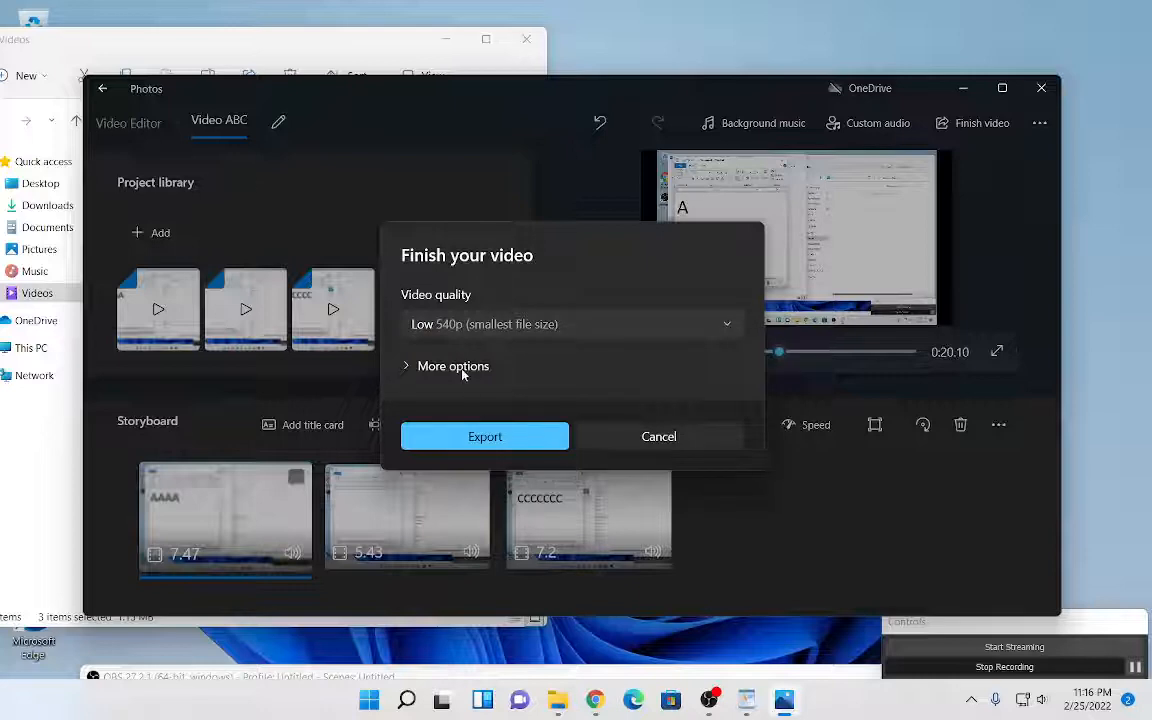
left_click(462, 369)
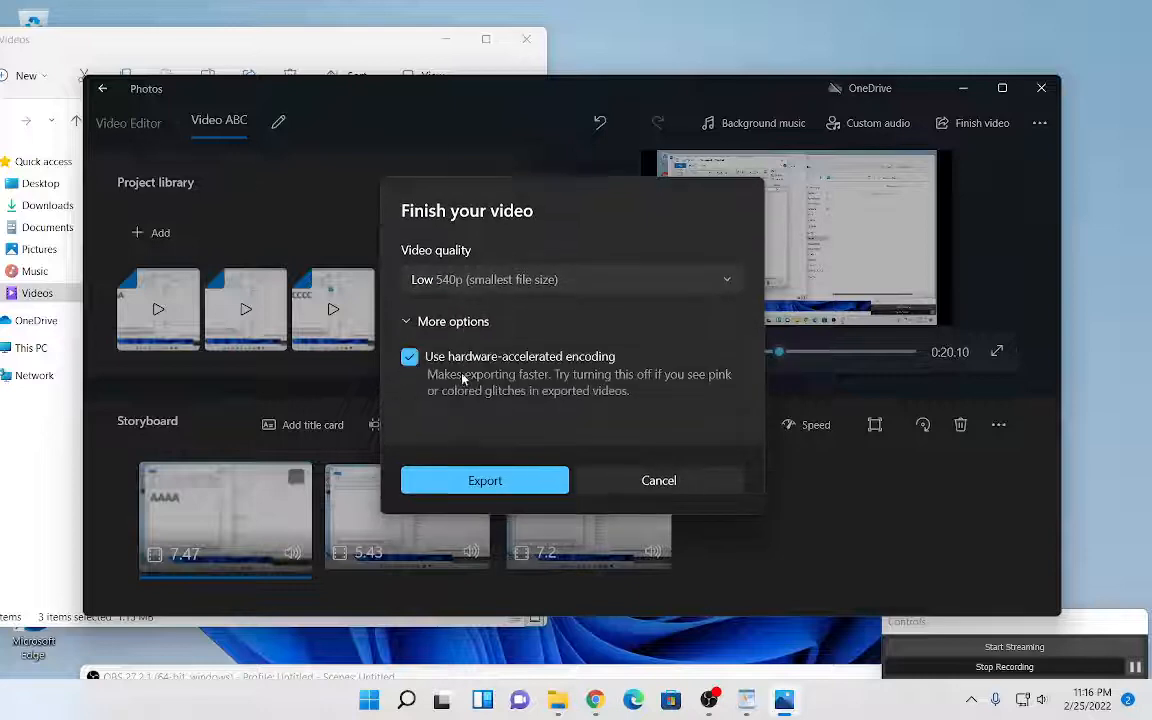
left_click(452, 322)
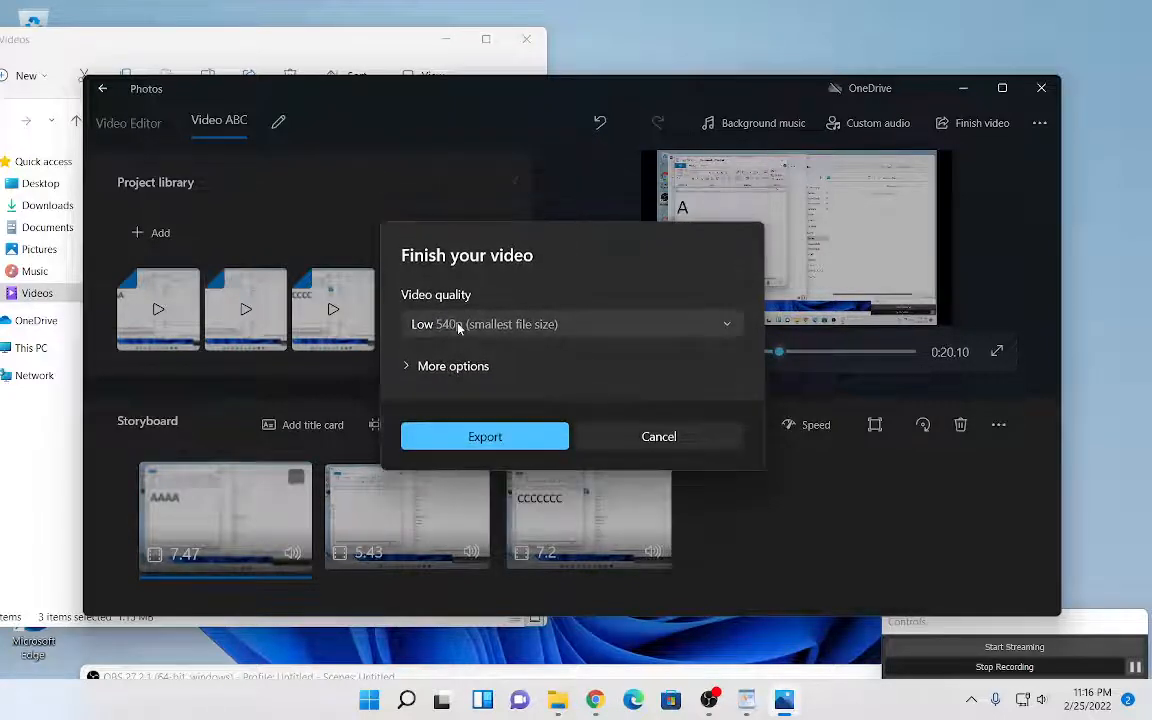
left_click(492, 437)
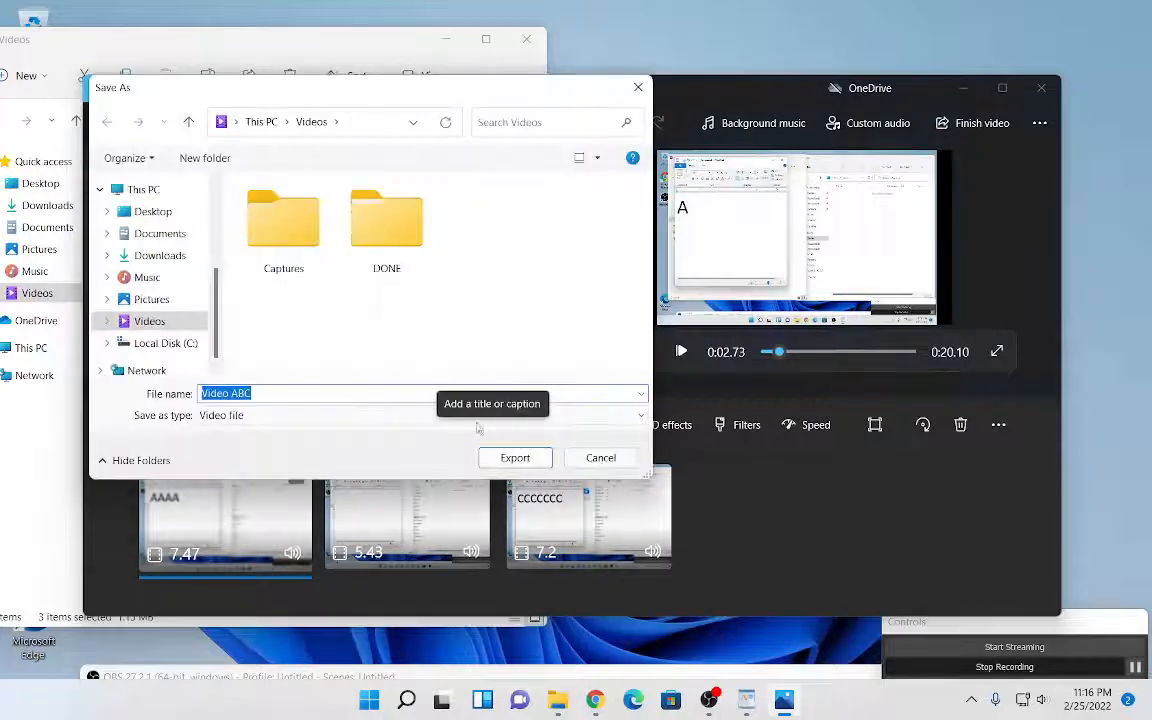
left_click(516, 458)
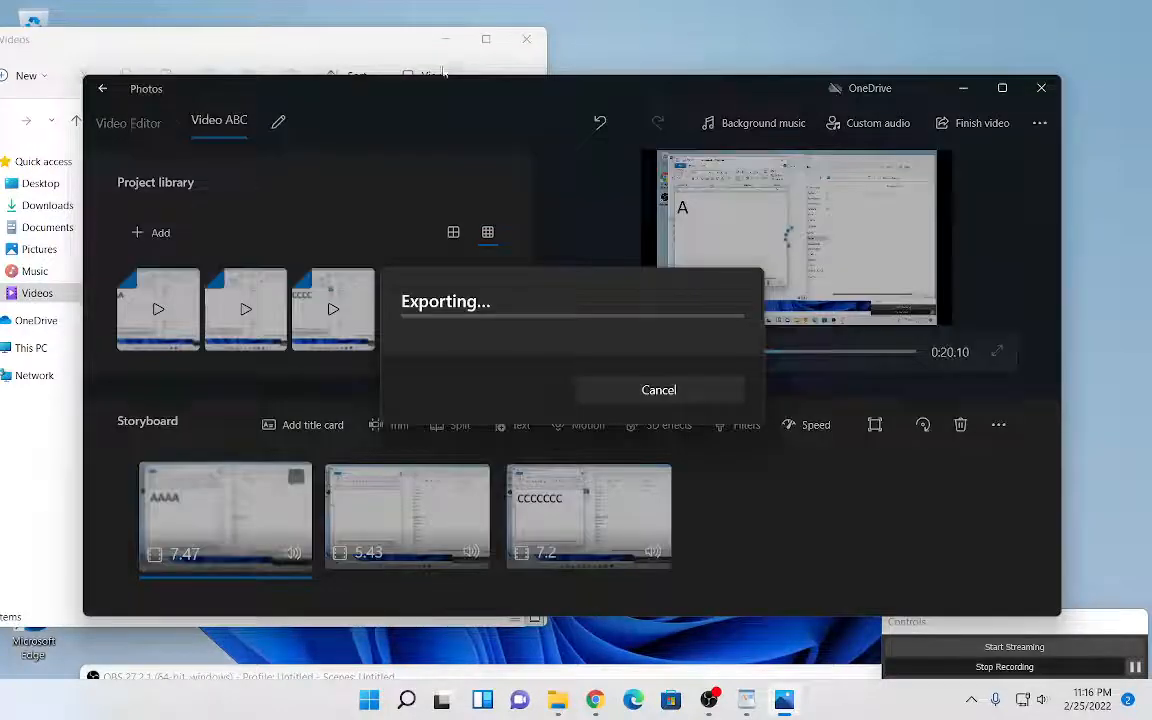
Step: Check the file type and size of the msteams error video in the DONE folder through its properties
left_click(341, 42)
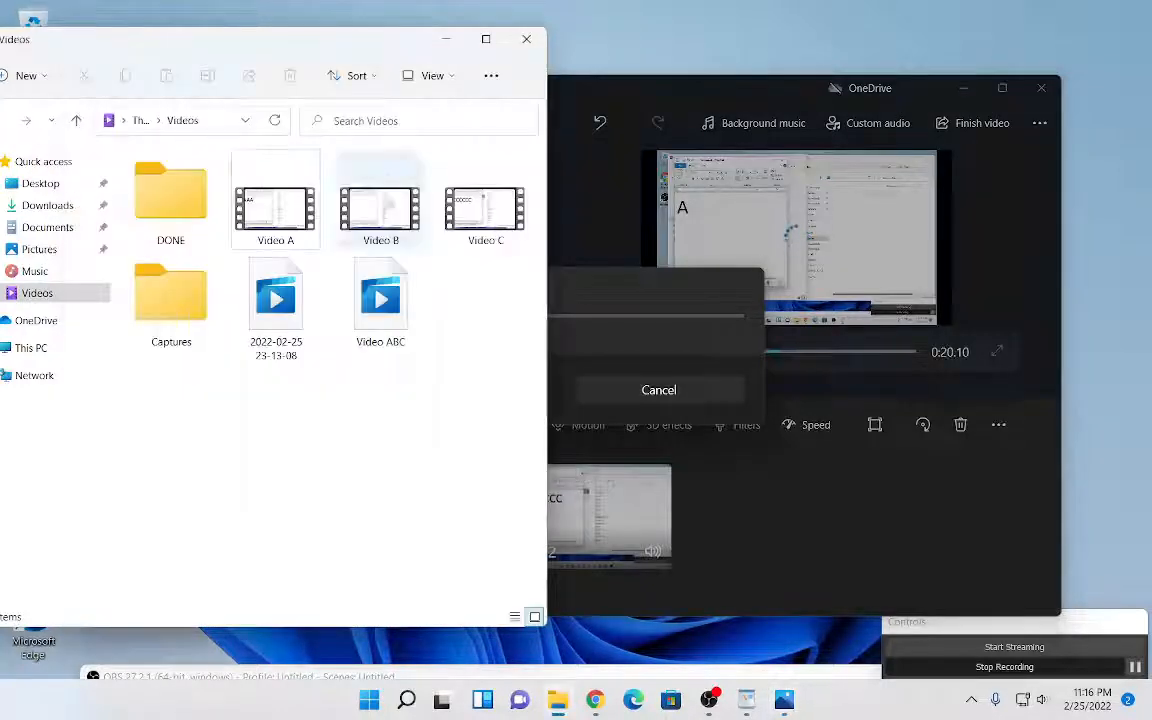
double_click(190, 225)
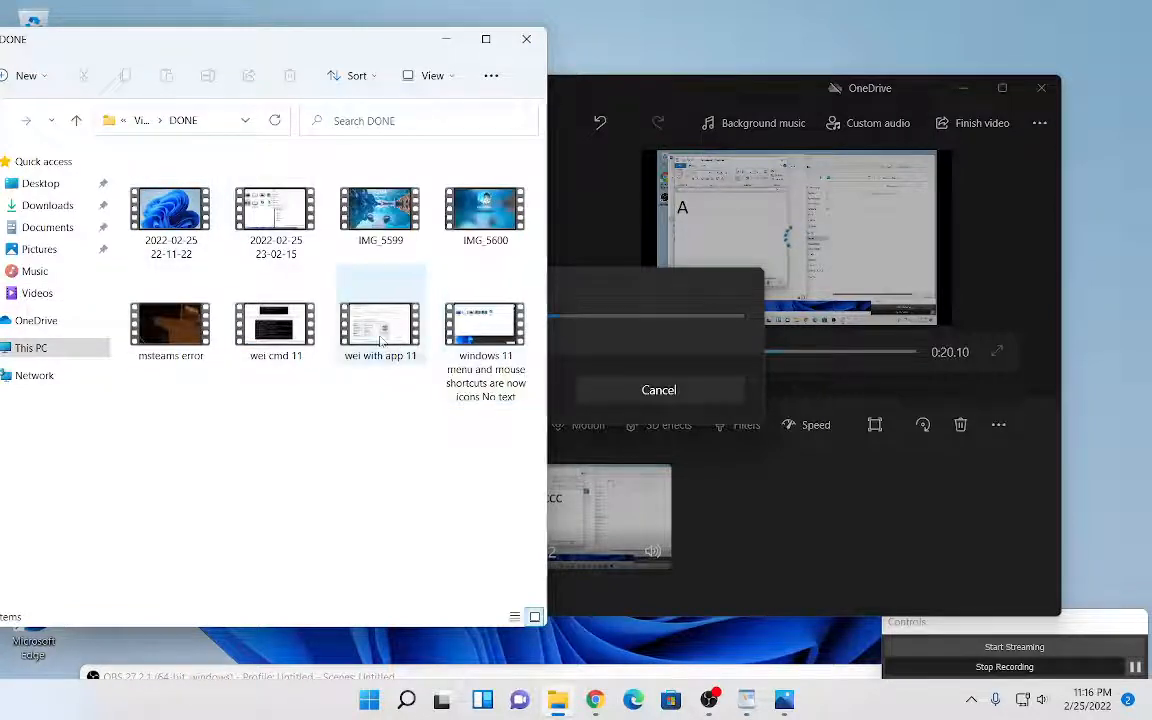
left_click(166, 340)
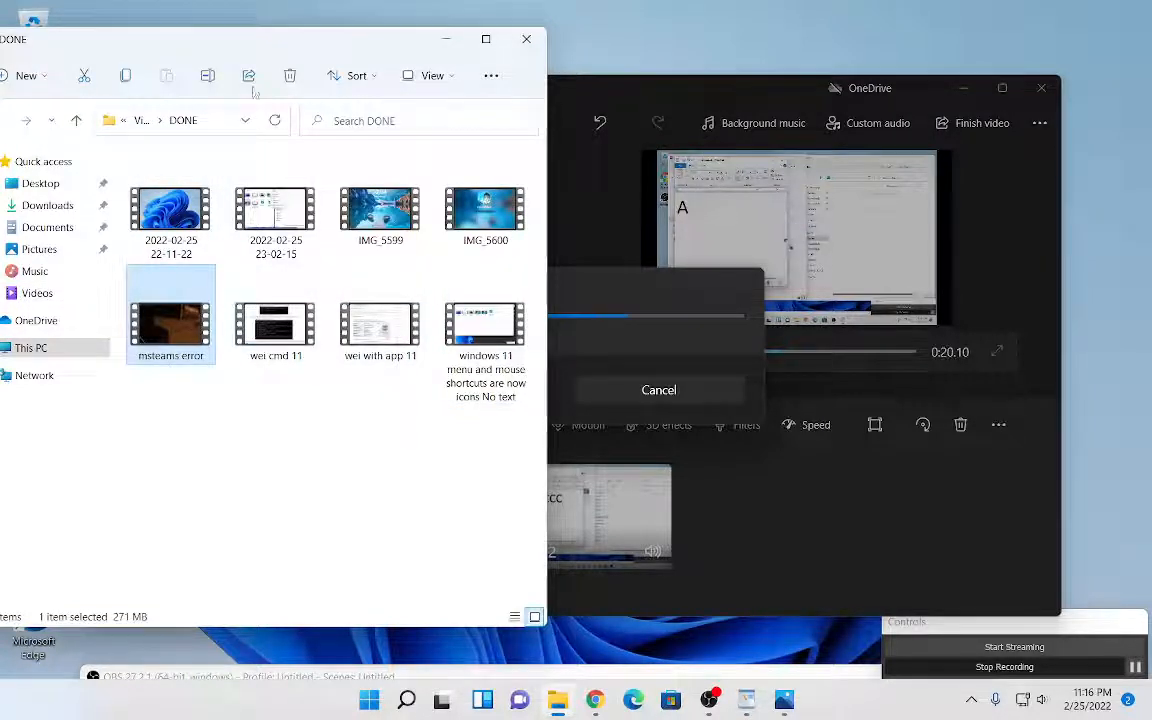
left_click_drag(257, 50, 376, 83)
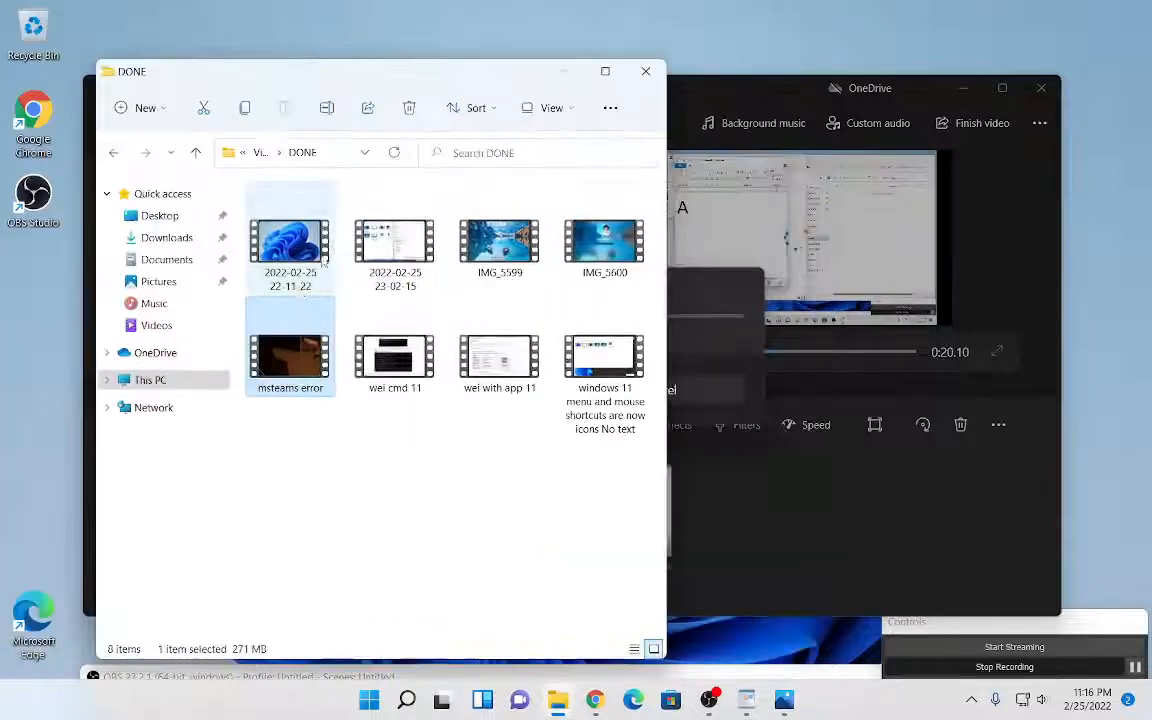
right_click(295, 349)
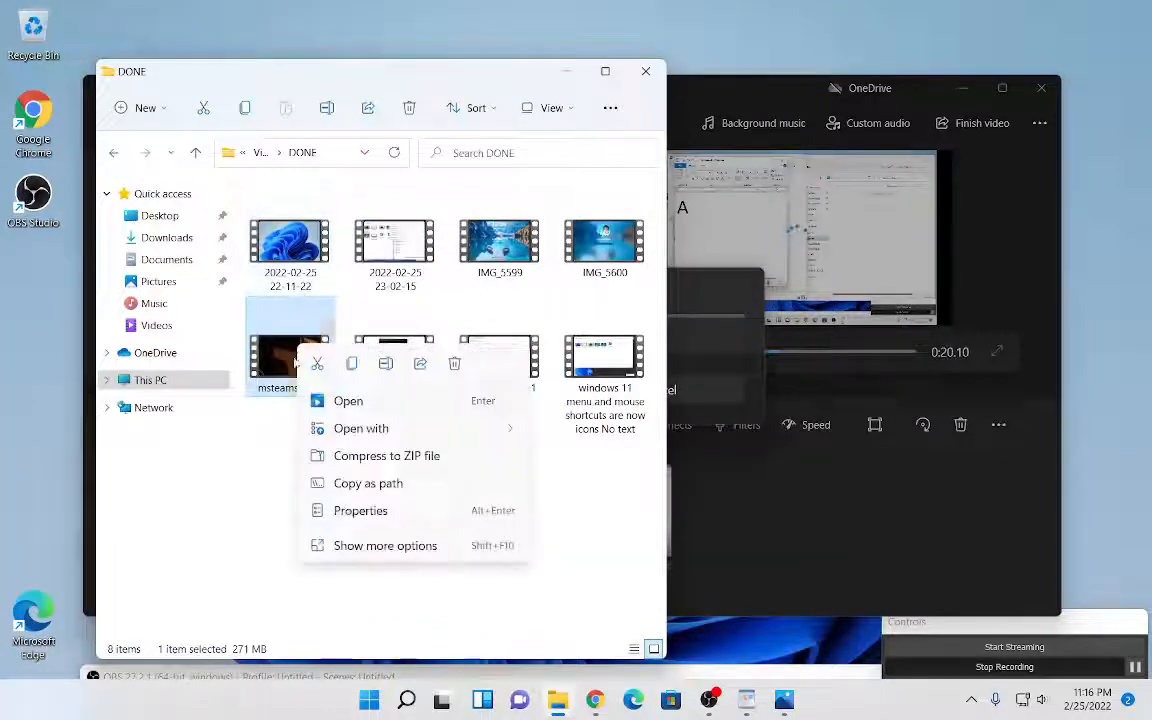
left_click(375, 515)
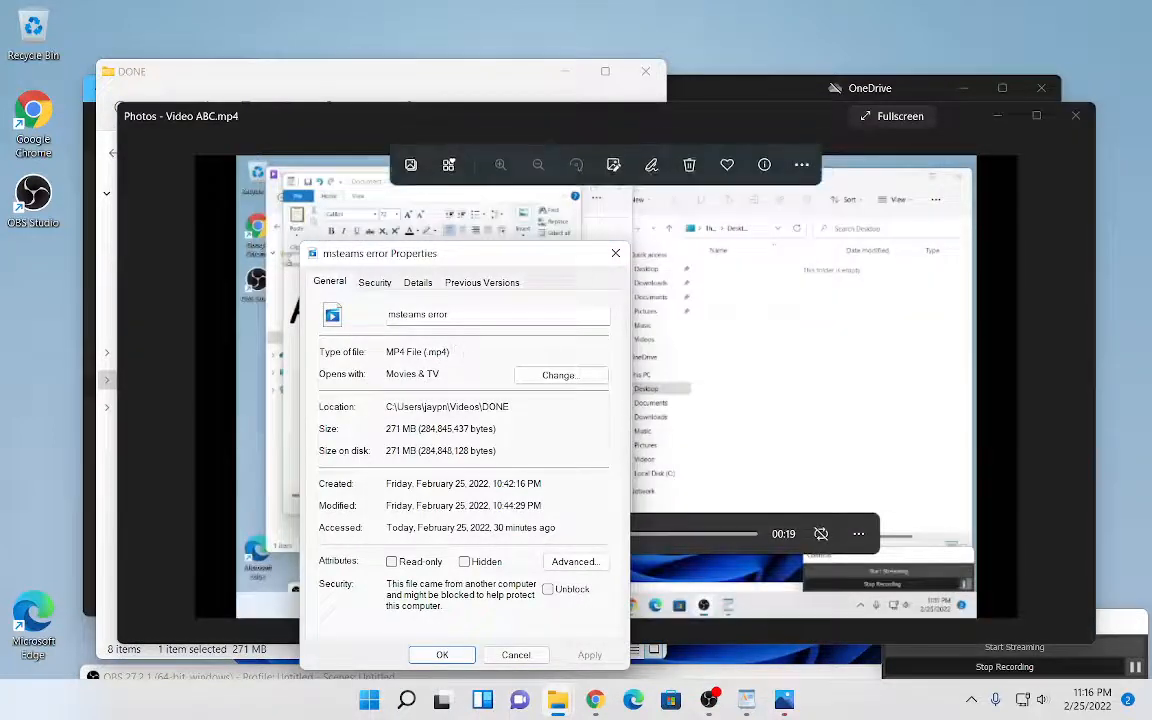
left_click(614, 254)
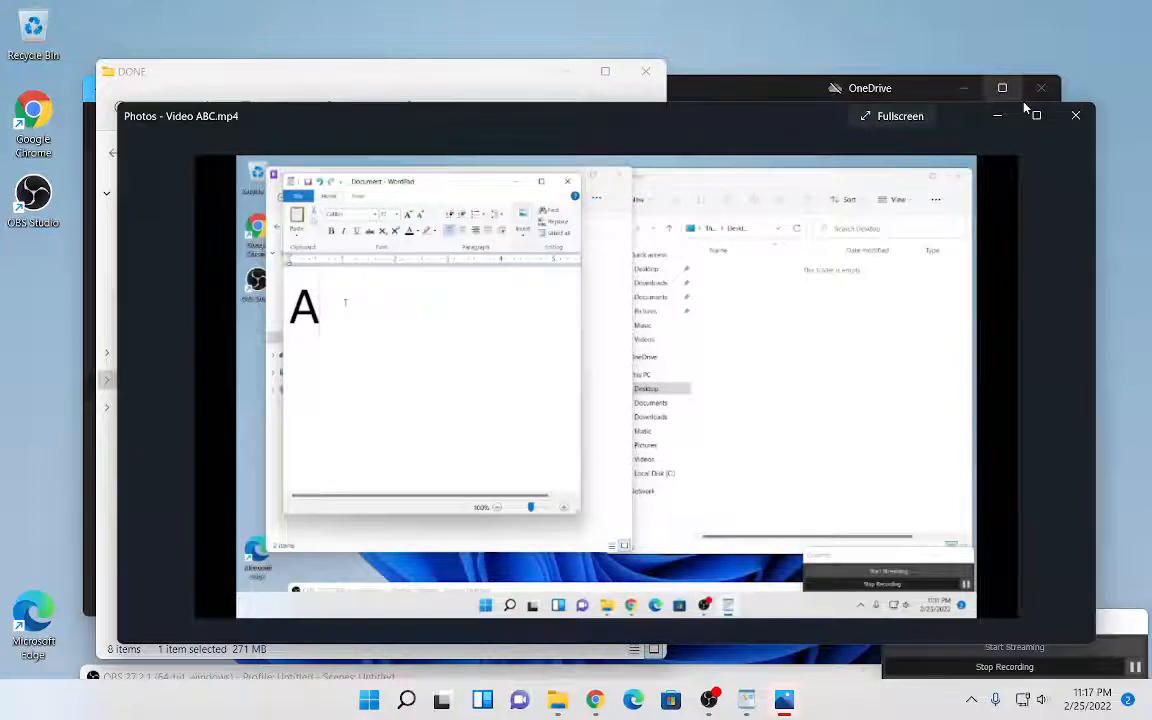
Step: Close the exported video's player and check the file properties of Video ABC in the Videos folder
left_click(1075, 115)
left_click(770, 507)
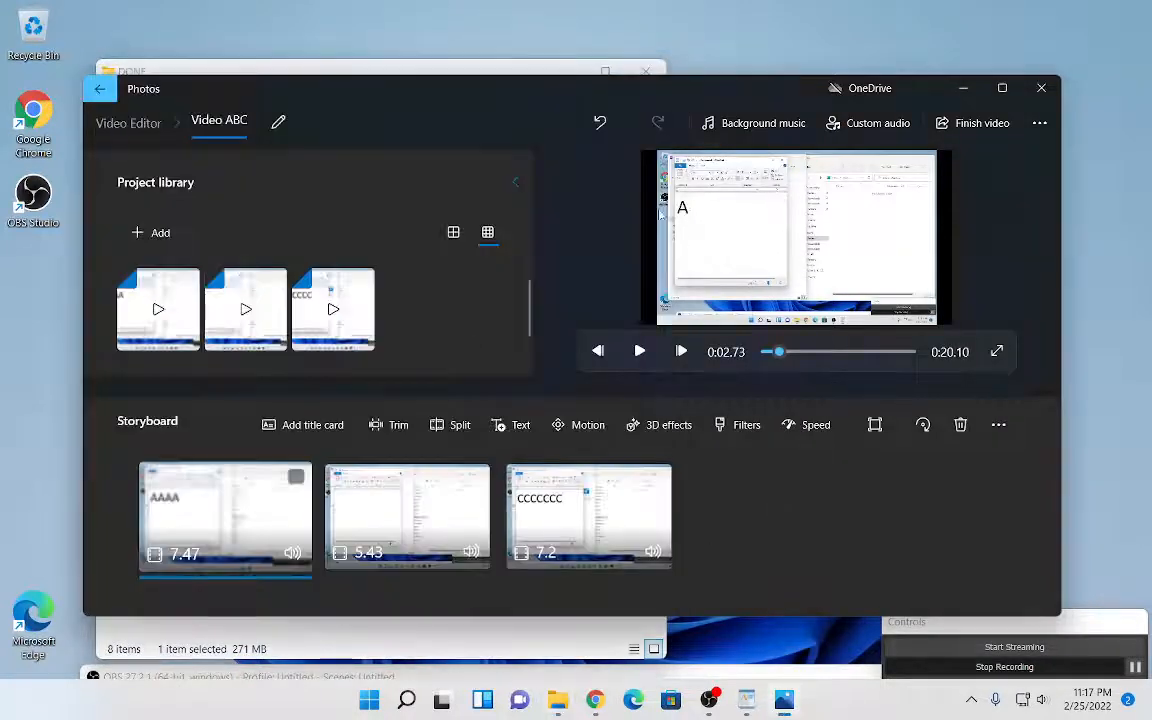
left_click(472, 73)
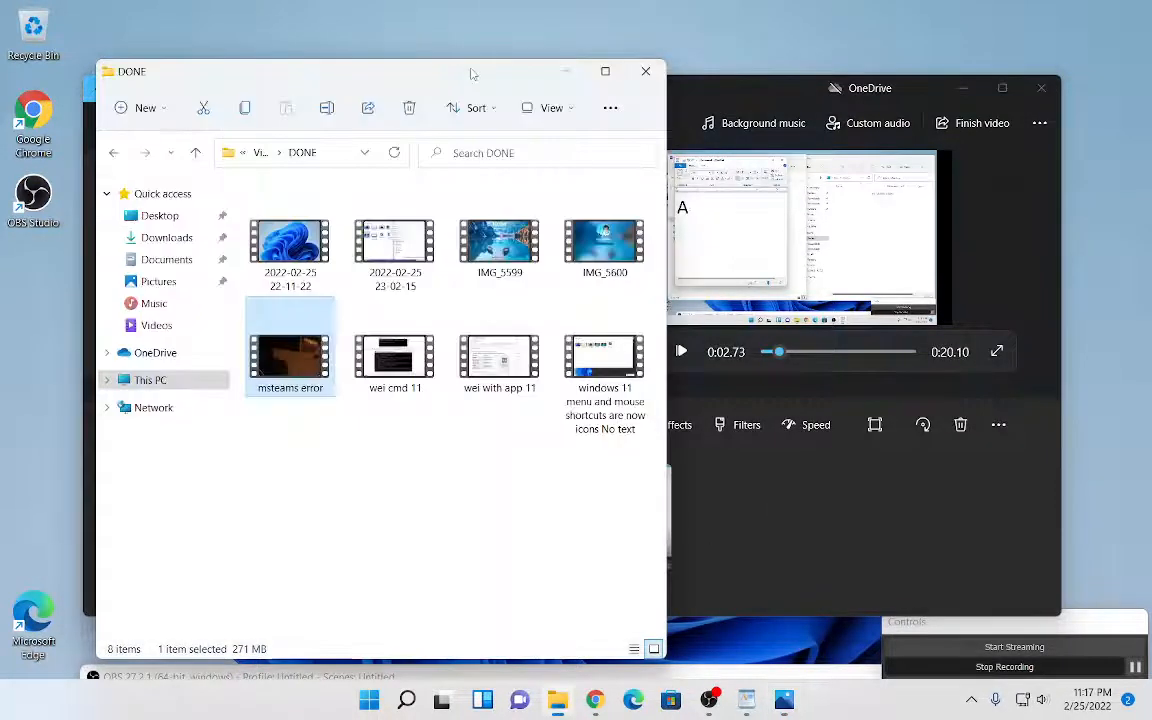
left_click(113, 152)
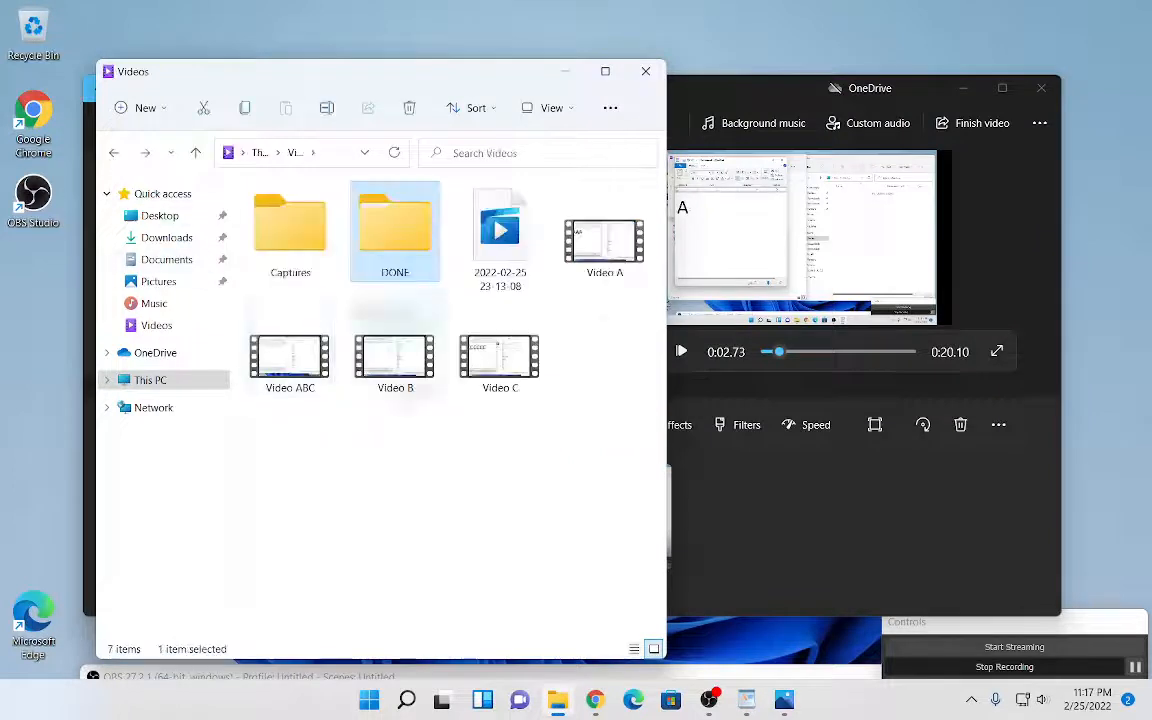
left_click(278, 382)
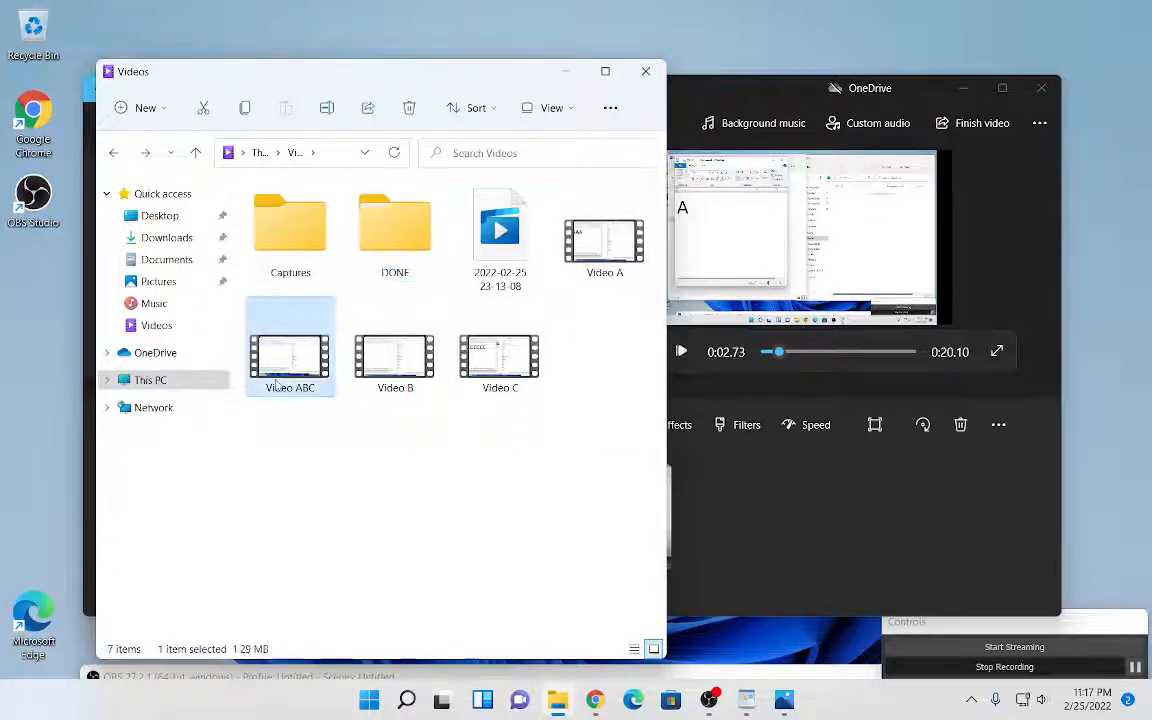
right_click(304, 368)
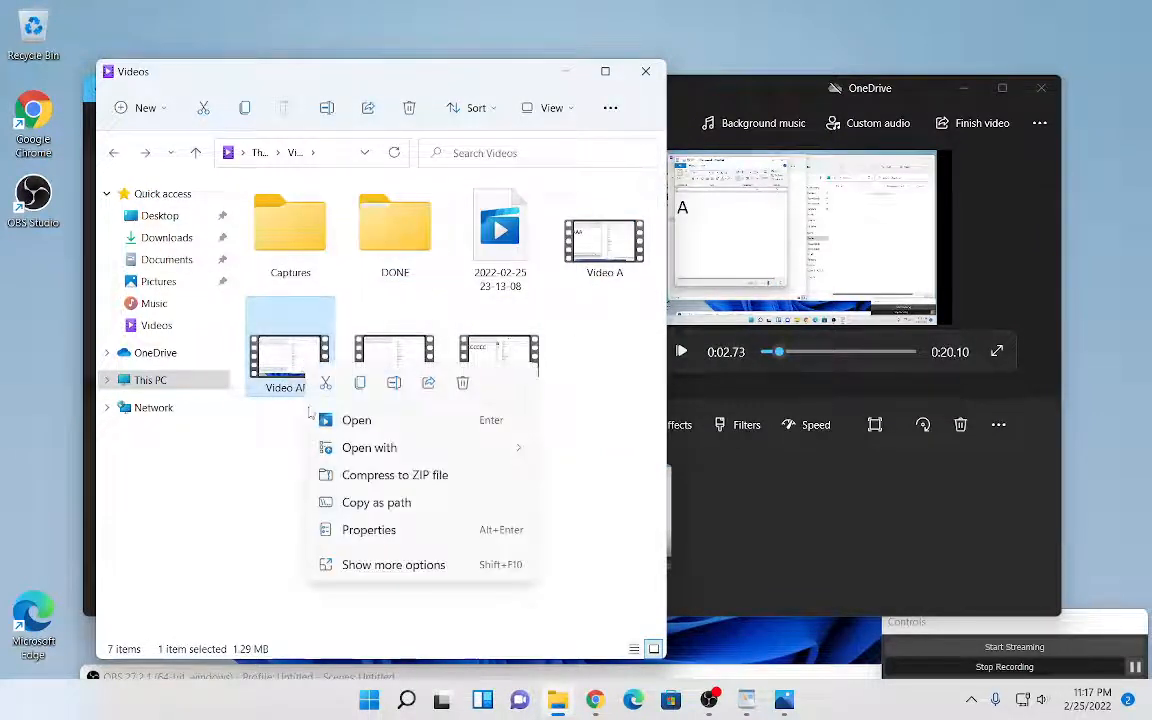
left_click(358, 531)
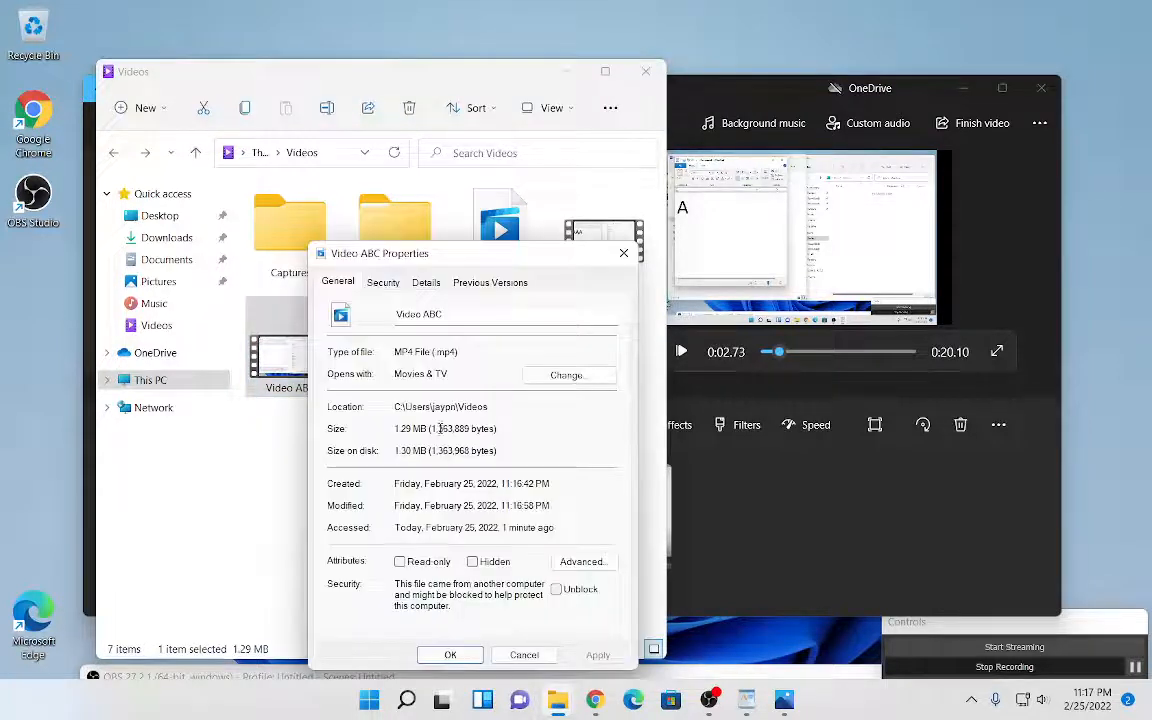
left_click(623, 253)
mouse_move(517, 344)
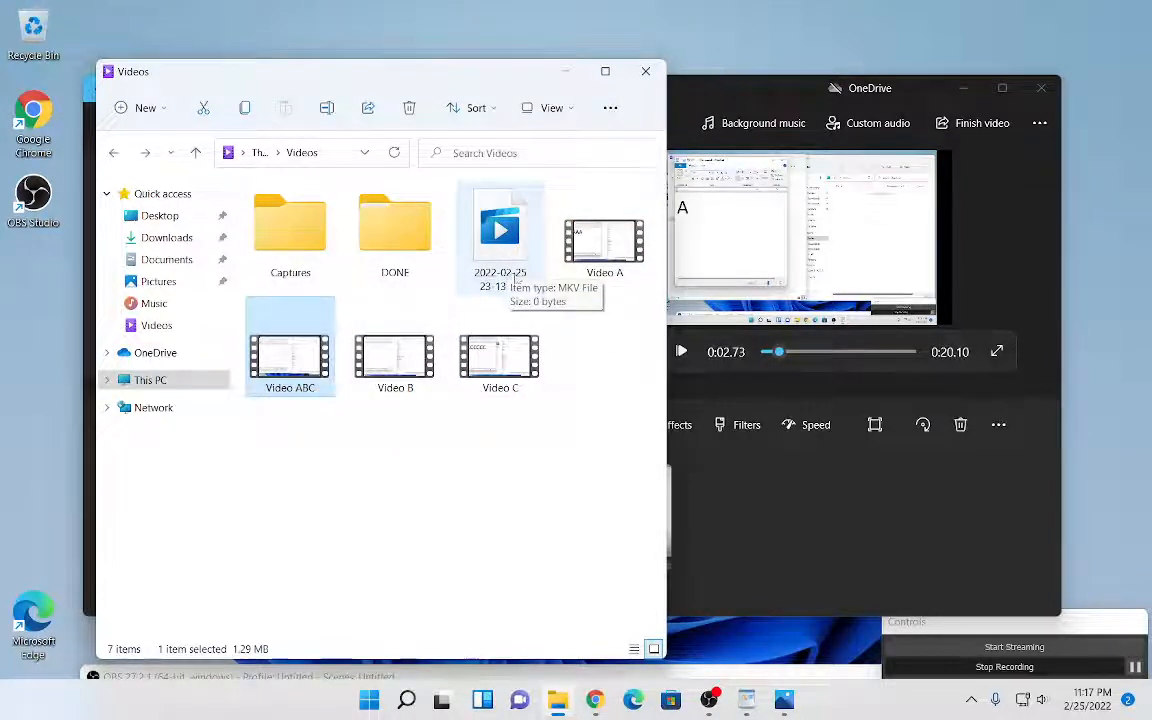
left_click(388, 254)
double_click(290, 240)
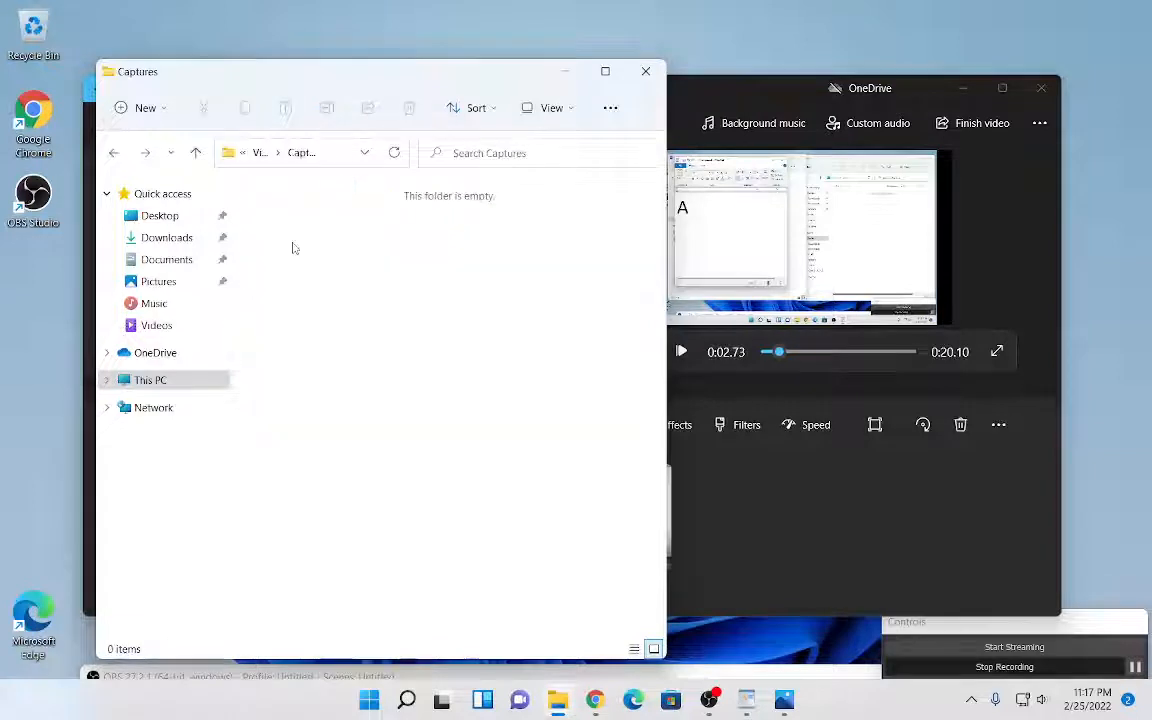
left_click(123, 150)
double_click(395, 235)
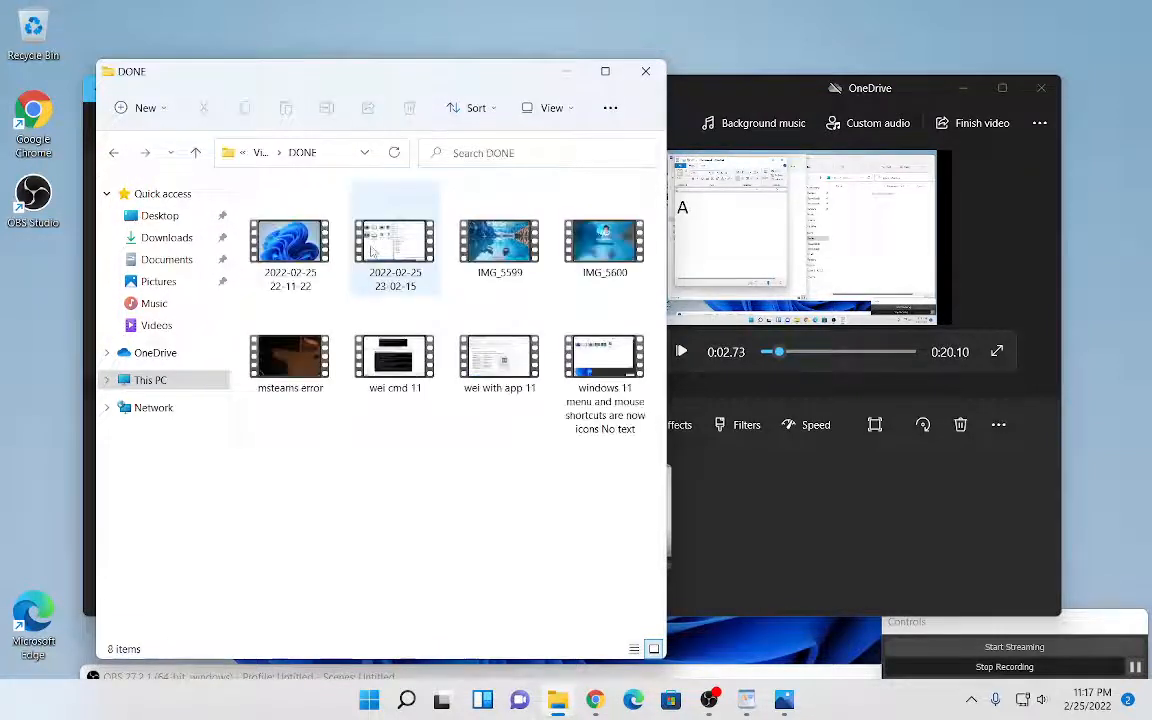
left_click(300, 258)
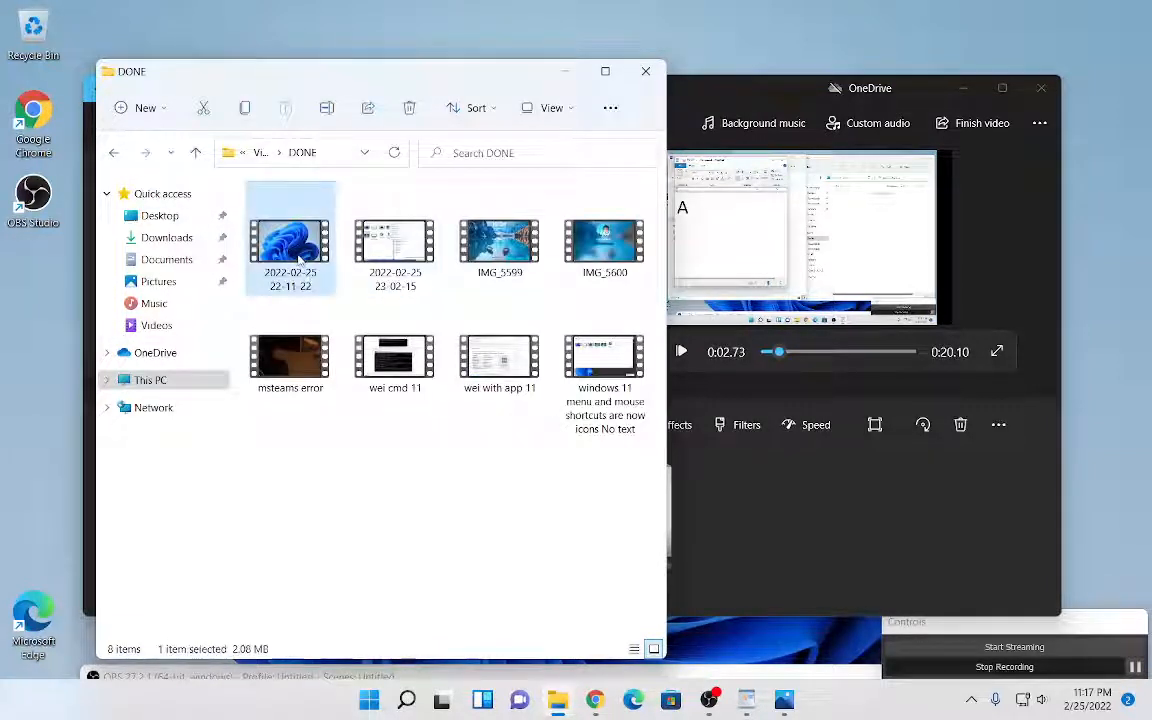
right_click(300, 258)
left_click(372, 428)
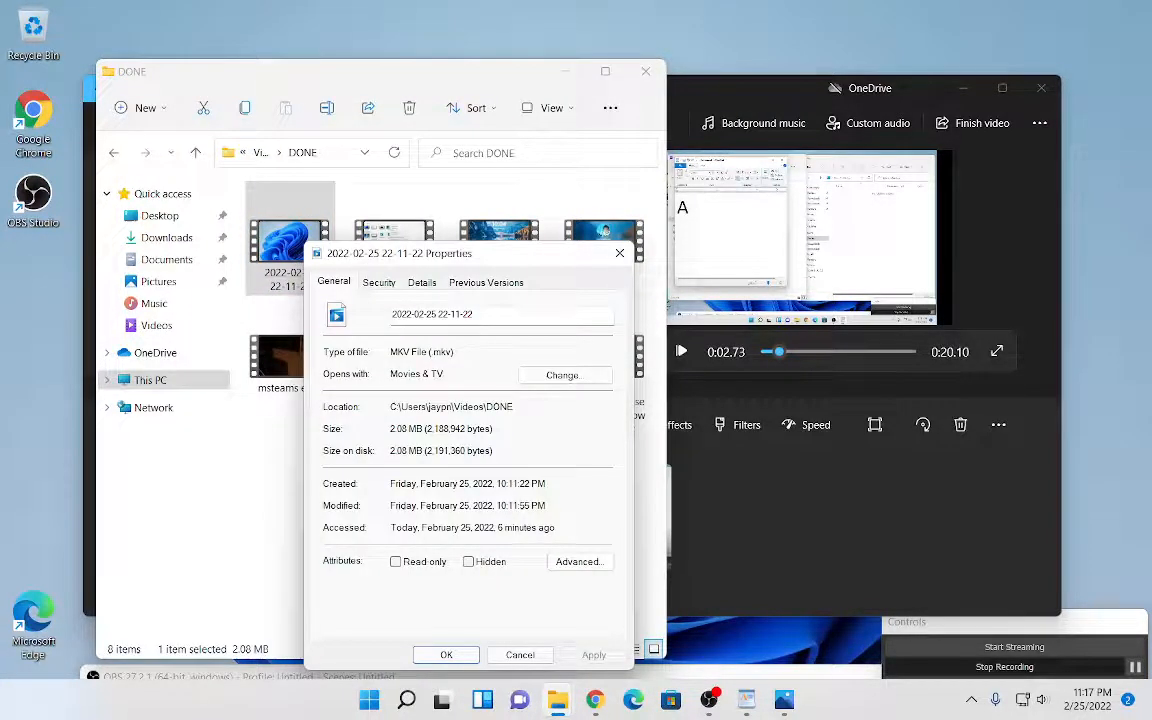
left_click(620, 253)
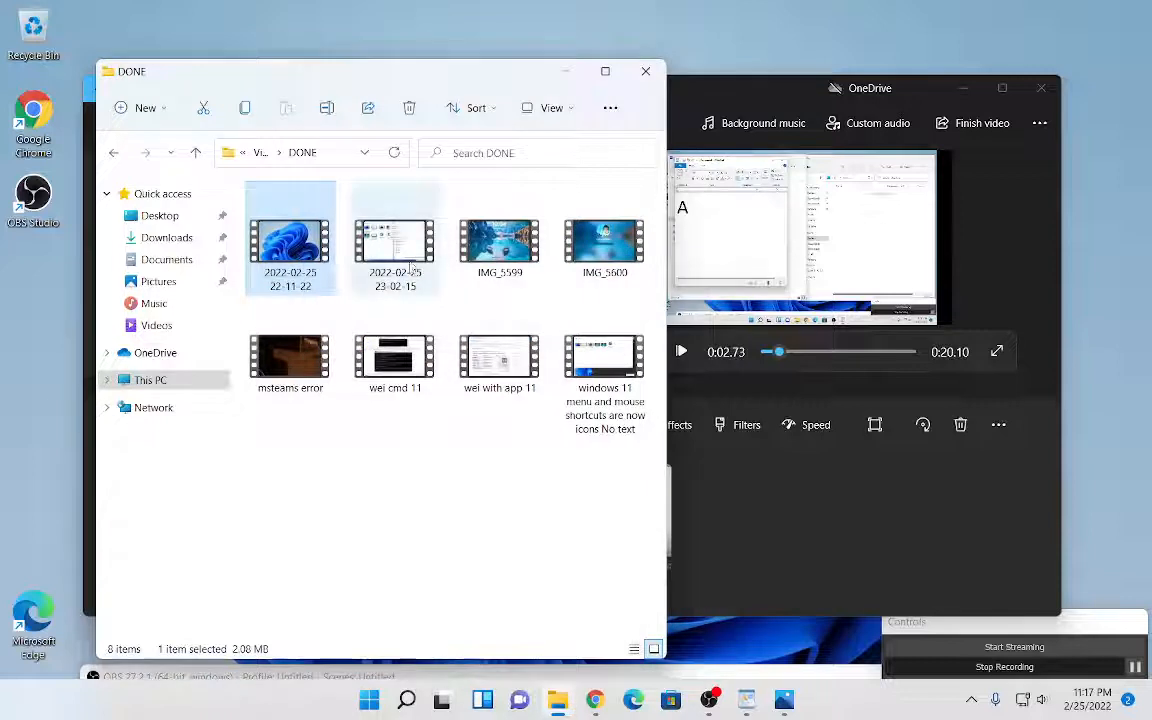
Step: Check the file type and size of IMG_5599 in the DONE folder through its properties
left_click(499, 245)
right_click(502, 262)
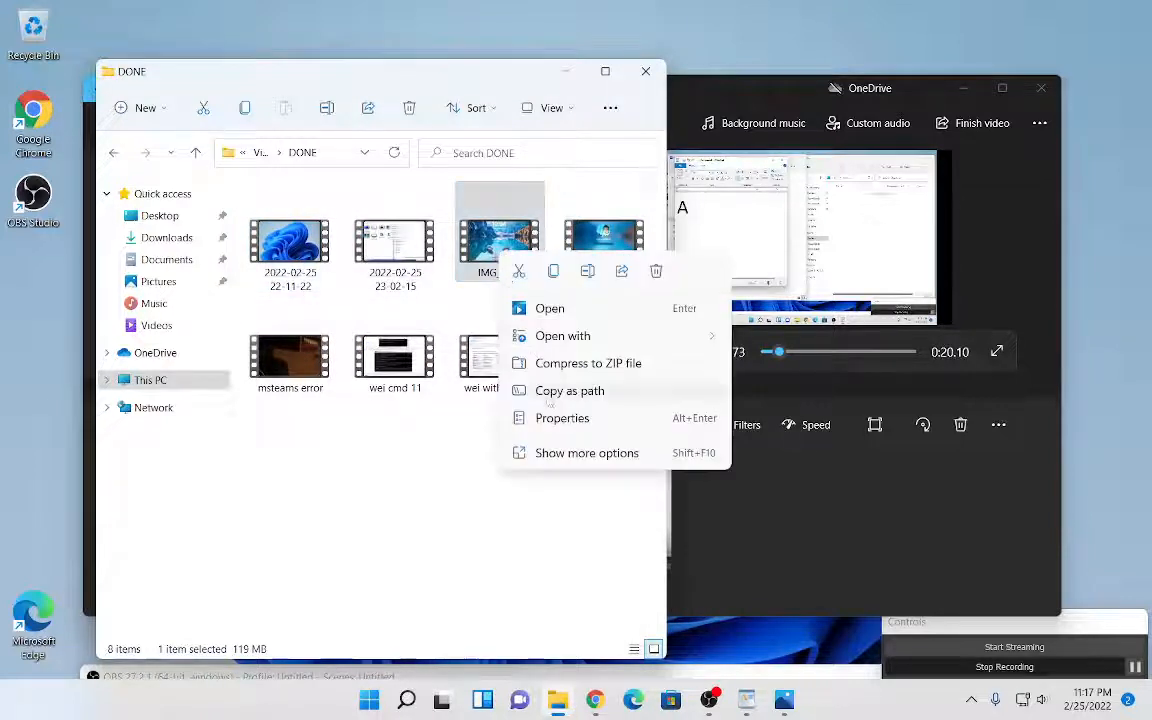
left_click(556, 419)
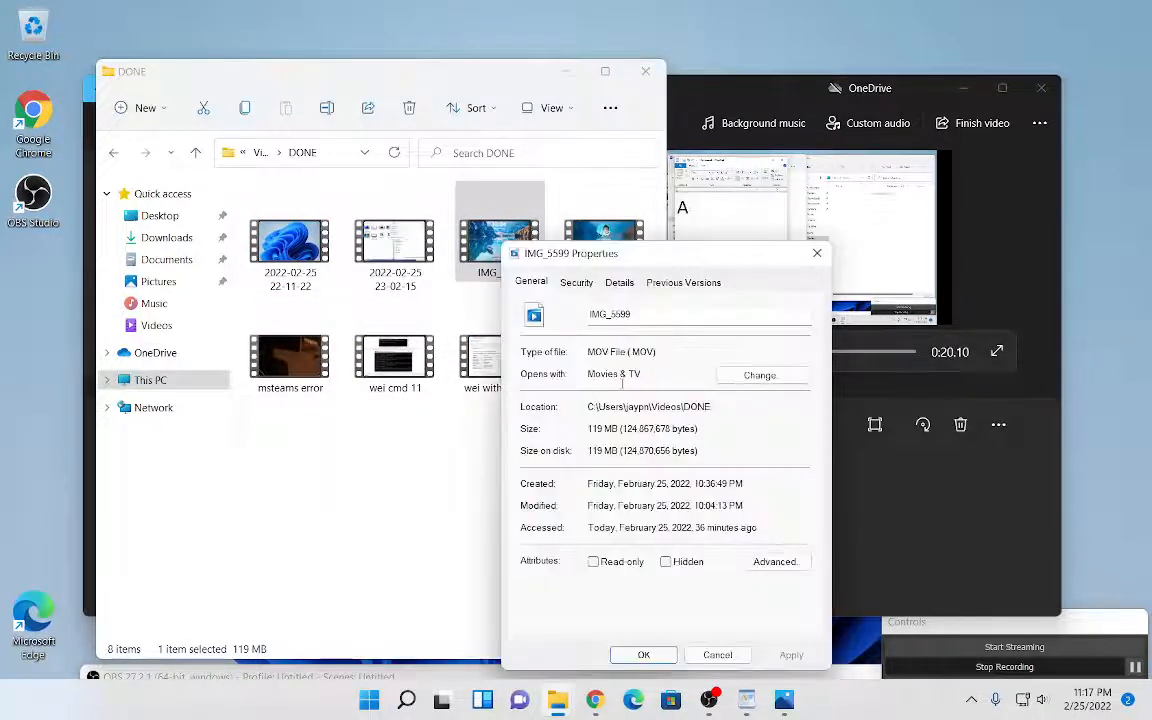
left_click(817, 254)
Step: Switch back to the Video ABC project, view the Trim editor for the first storyboard clip, and return to the storyboard without trimming
left_click(824, 98)
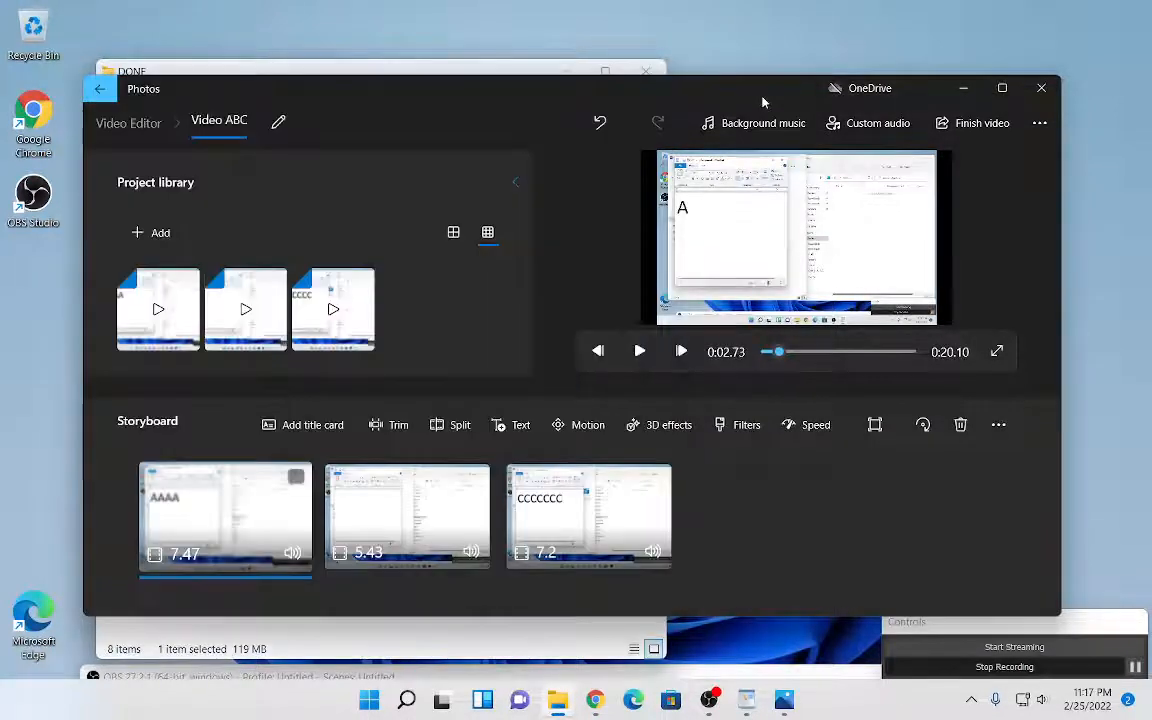
left_click(470, 71)
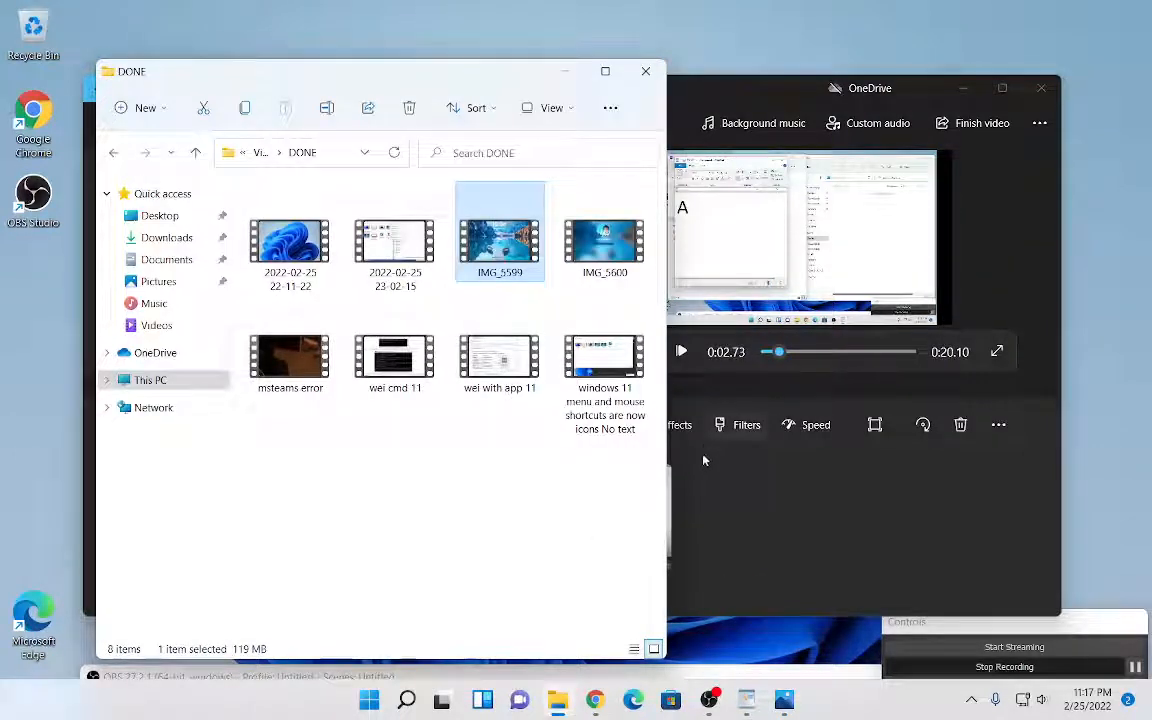
left_click(731, 91)
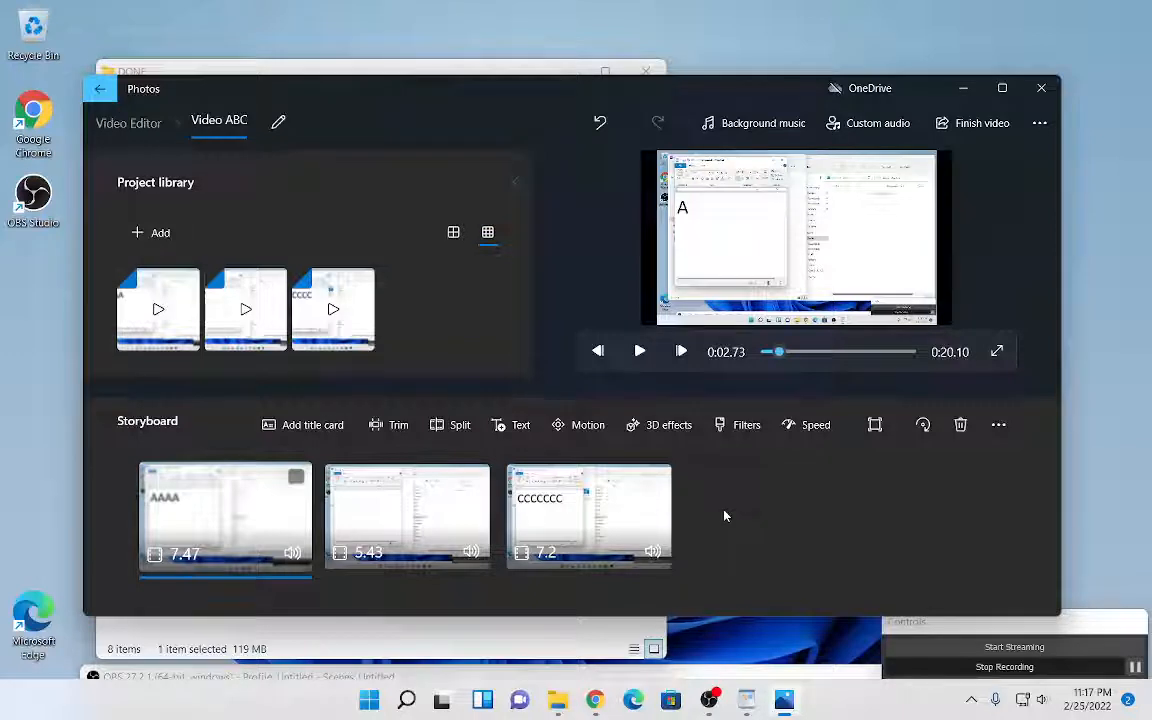
left_click(388, 428)
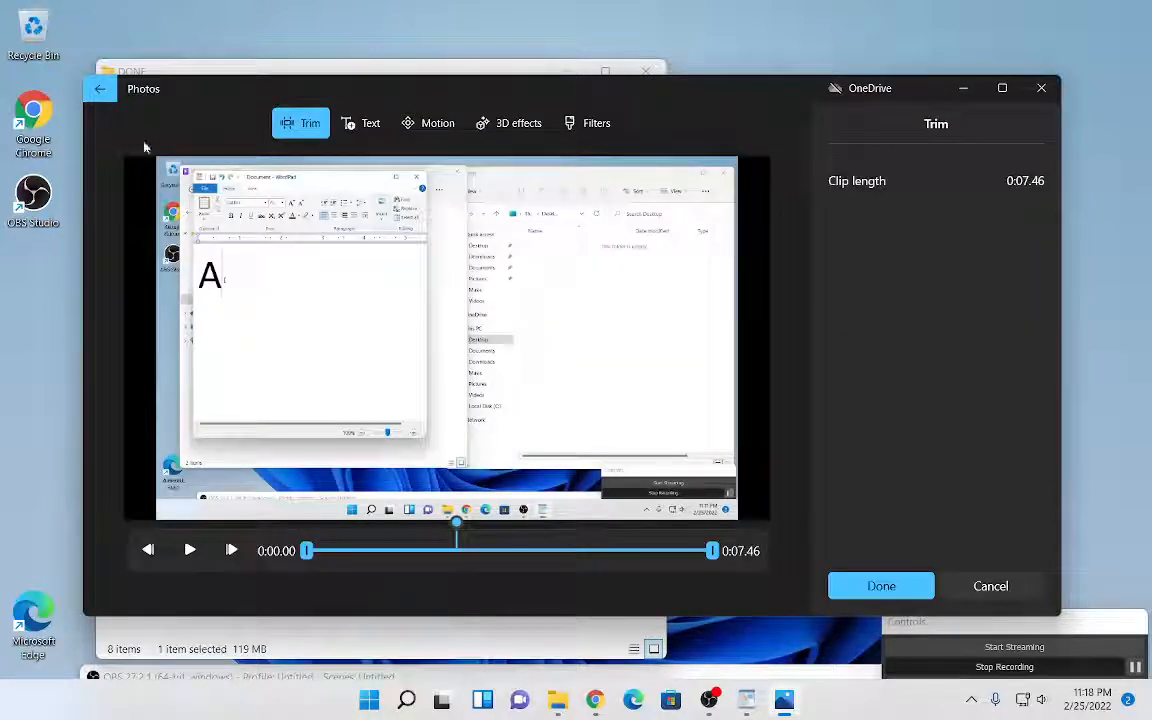
left_click(99, 88)
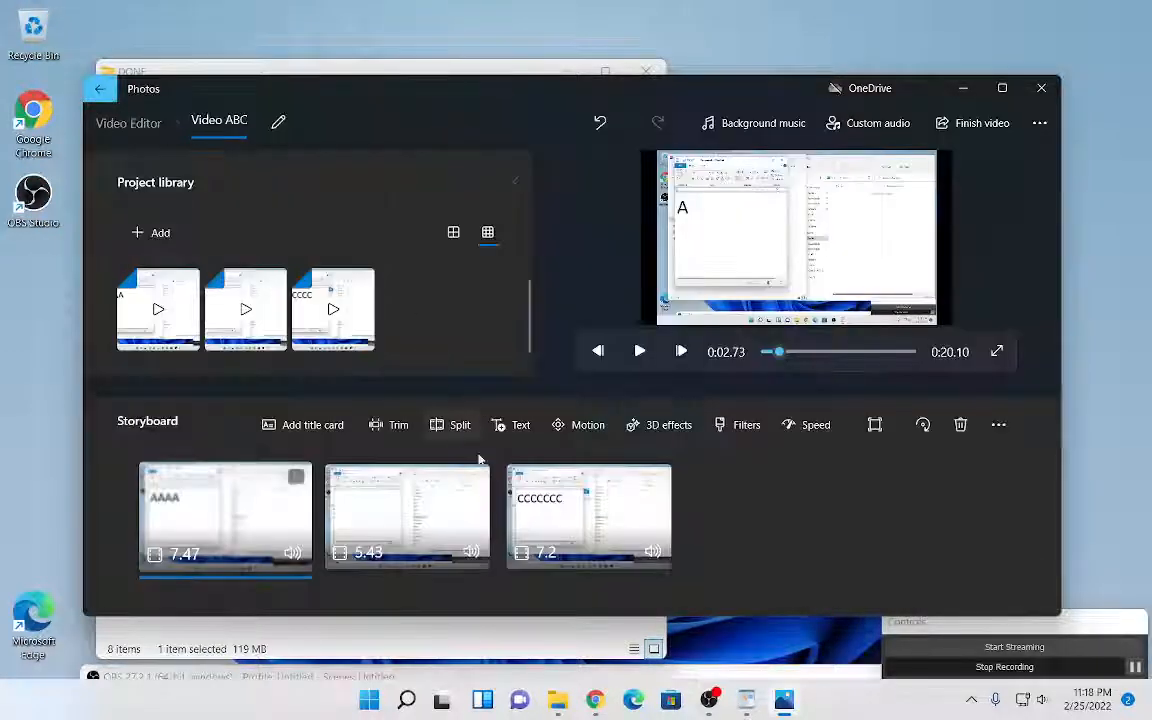